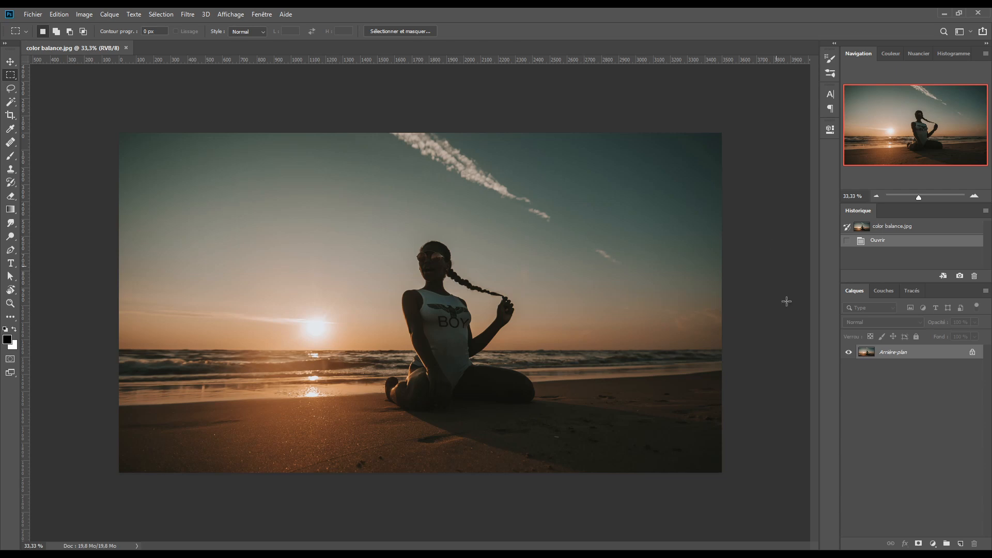
Step: Add a Balance des couleurs adjustment layer, look through its tone ranges and select Tons foncés
click(933, 543)
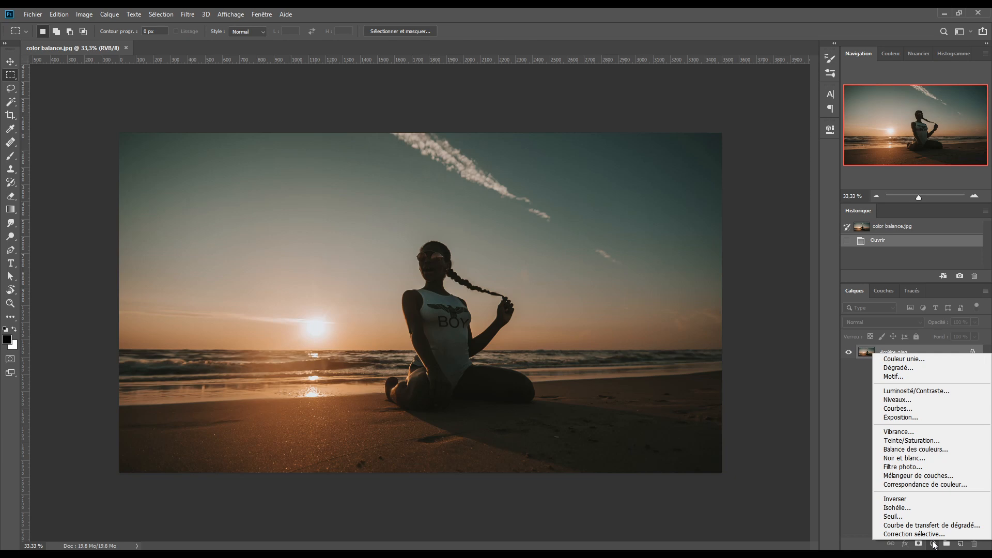
click(905, 449)
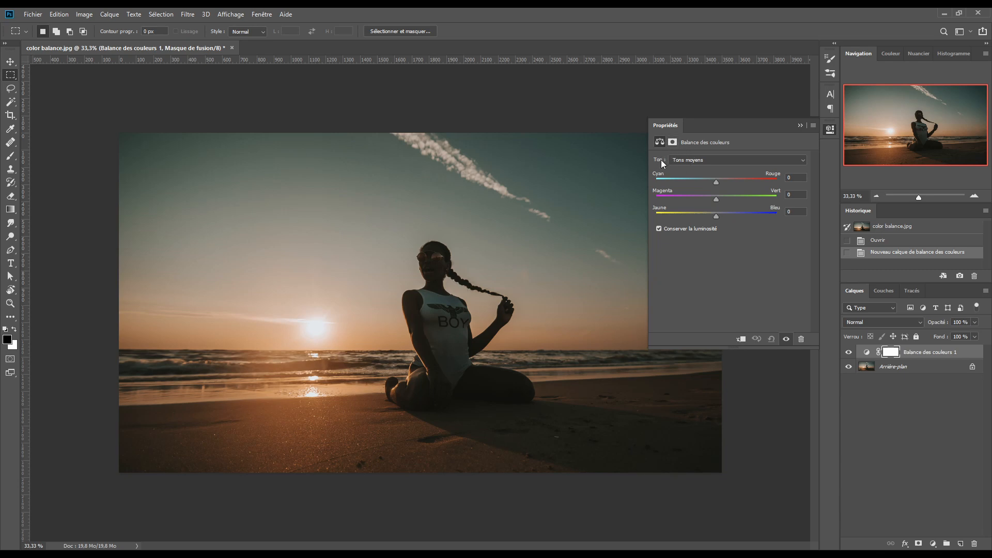
click(696, 162)
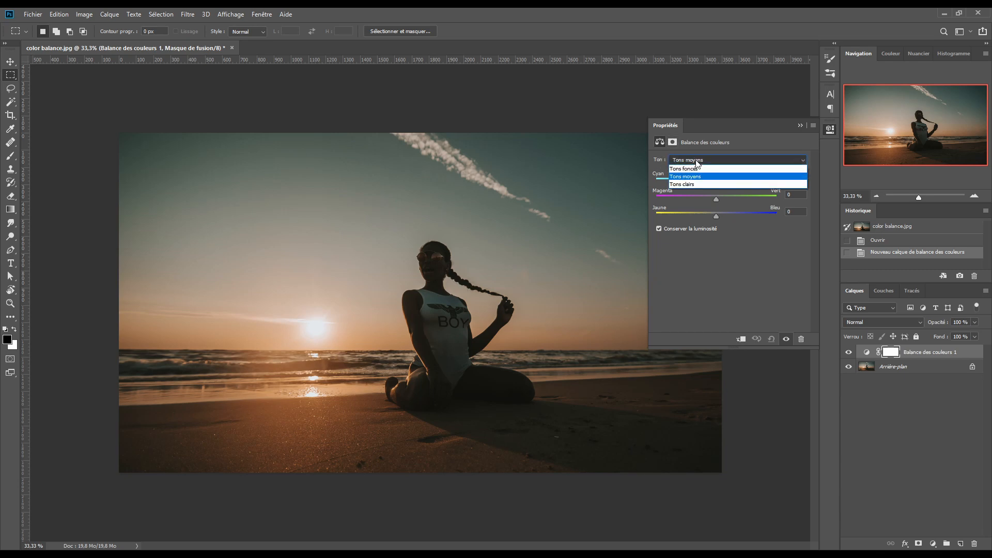
click(696, 169)
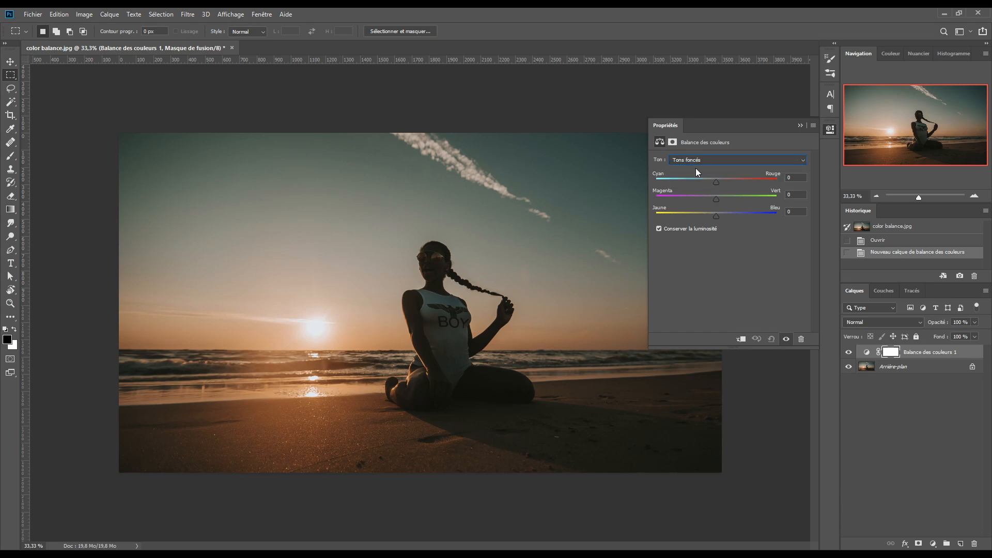
click(693, 159)
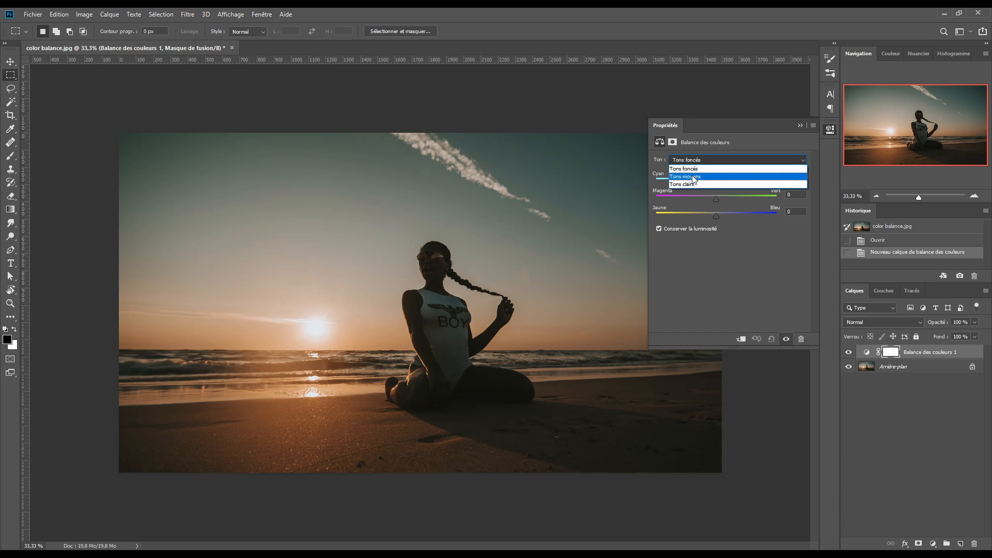
click(690, 183)
click(693, 161)
click(692, 176)
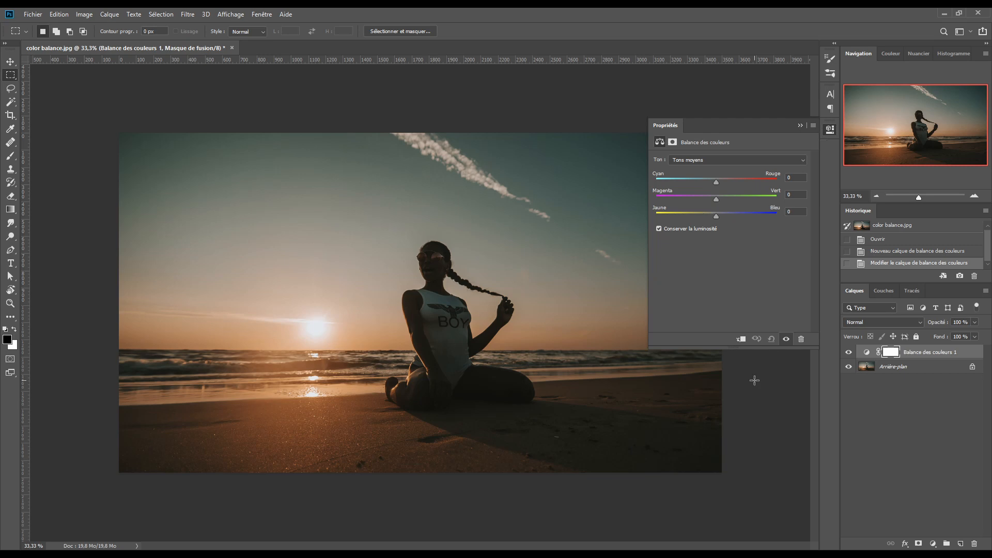
click(705, 161)
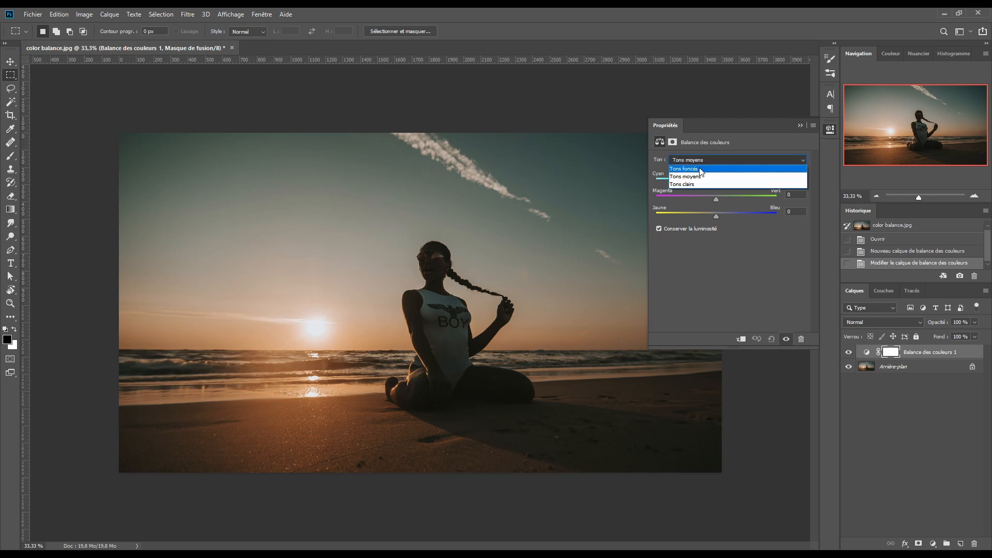
click(705, 167)
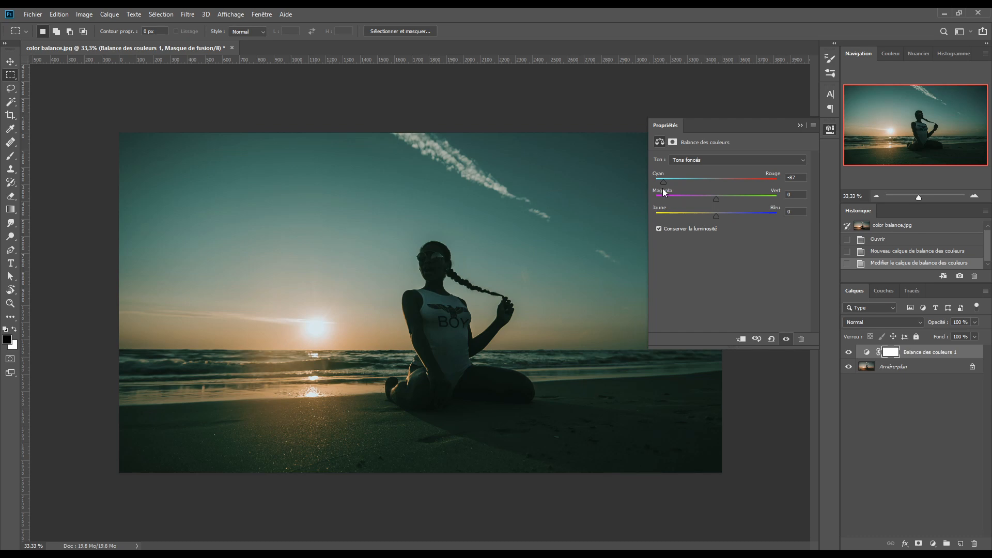
Step: Turn off Conserver la luminosité and set the Magenta–Vert and Jaune–Bleu balances of the dark tones to -100
click(659, 229)
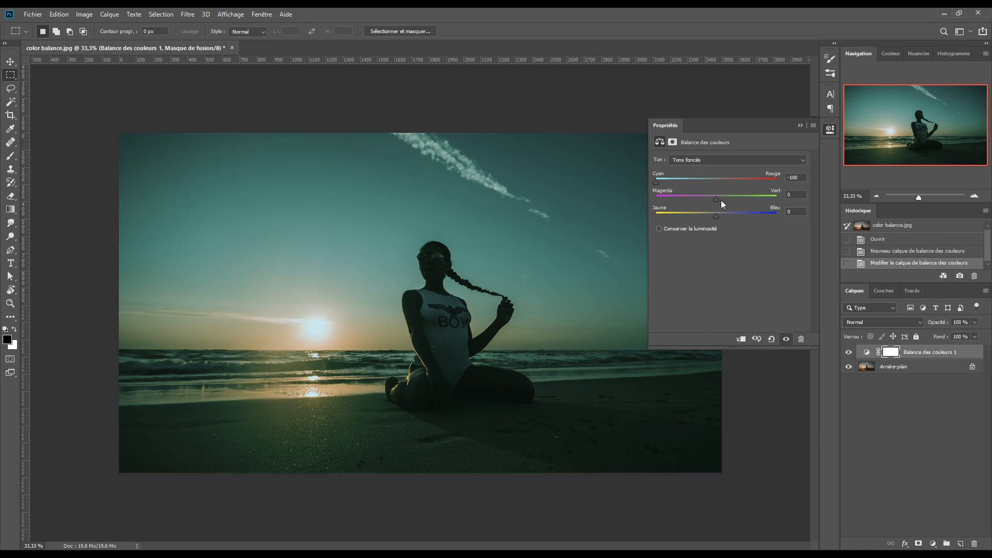
drag(716, 199, 630, 201)
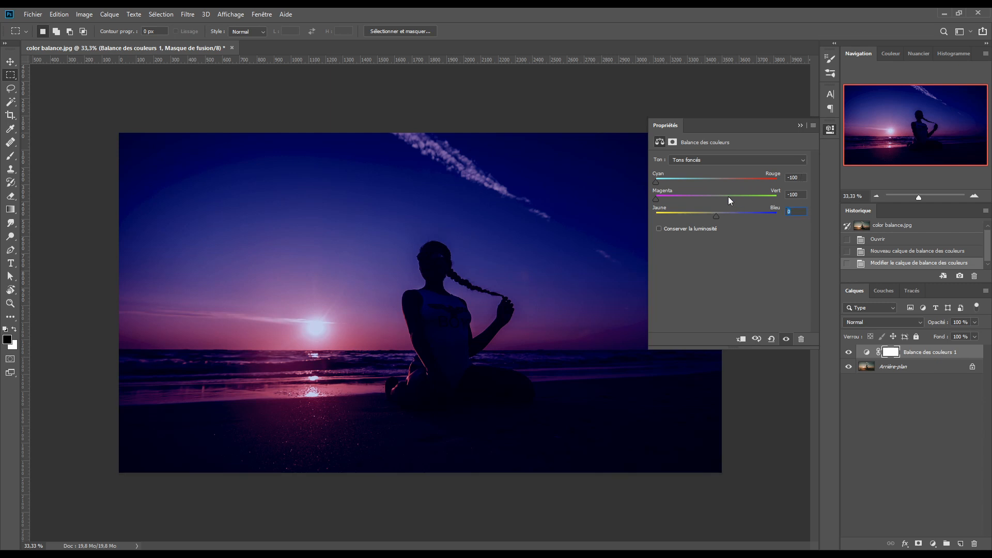
text(-100)
key(Return)
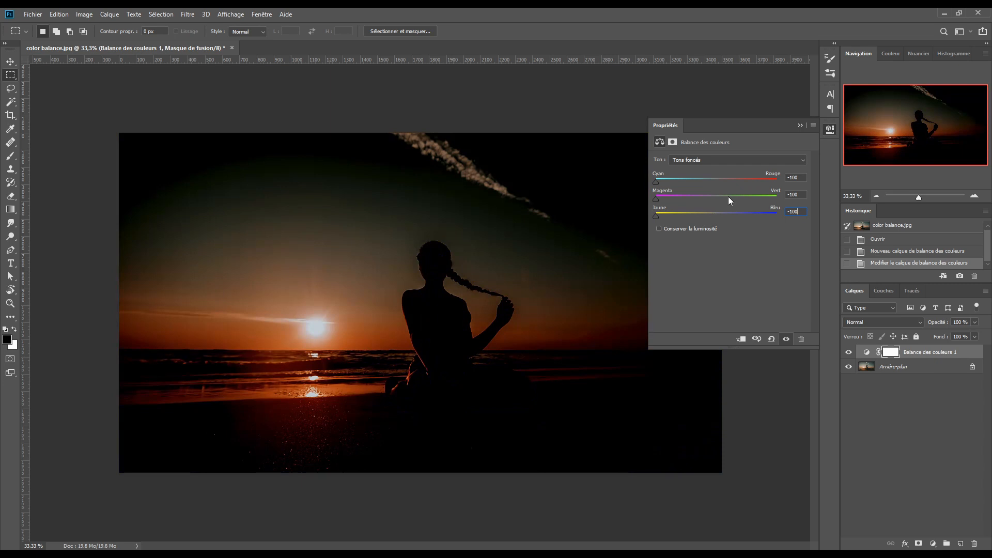
Step: Reset the three colour balances of the dark tones to 0 and raise each of them to +100
click(794, 194)
text(0)
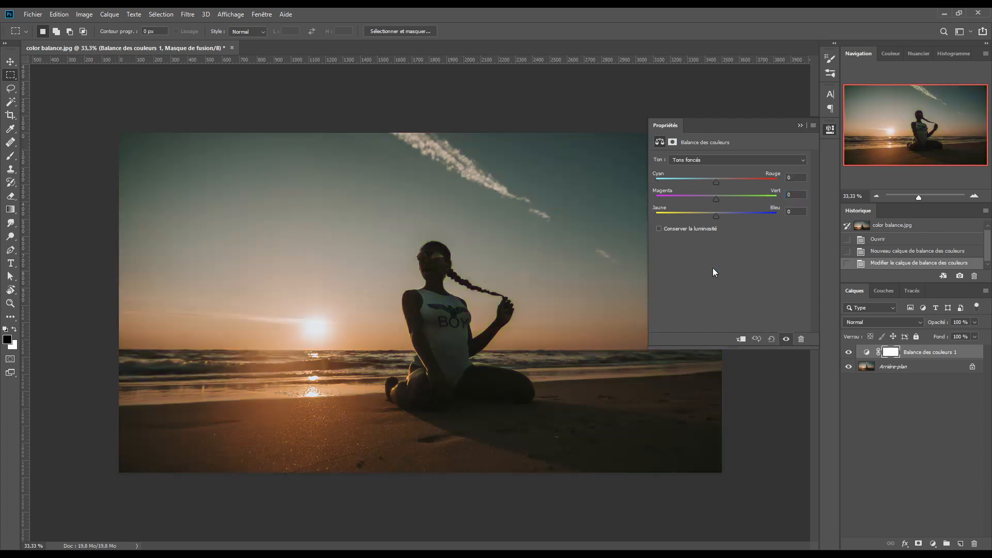
drag(715, 181, 729, 183)
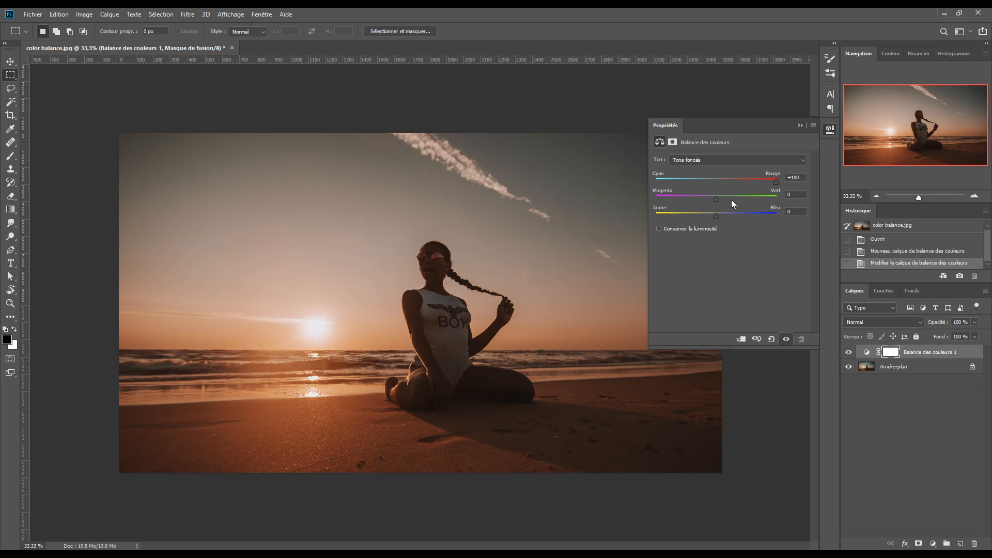
drag(717, 200, 792, 199)
drag(716, 216, 766, 217)
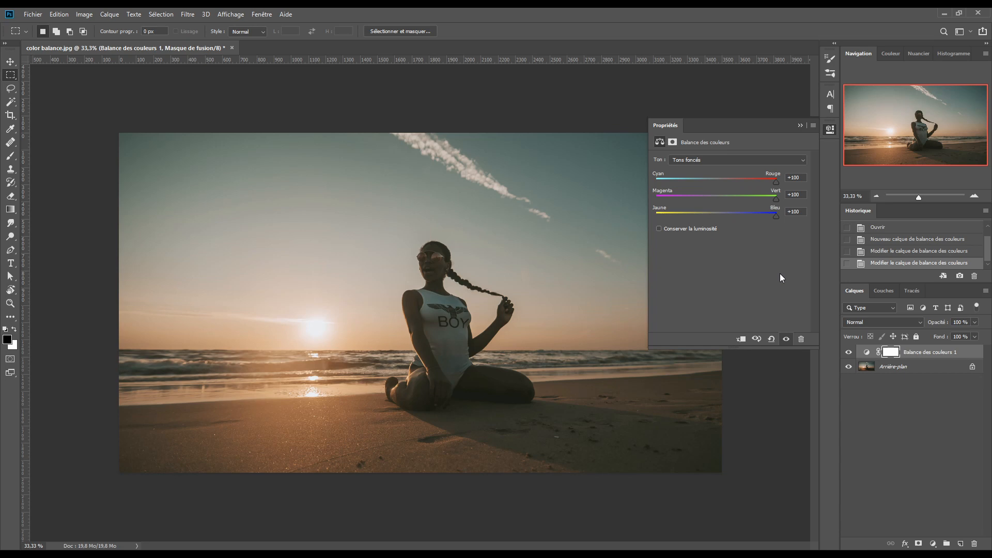
Step: Compare the photo with and without the colour balance layer by toggling its visibility
click(848, 352)
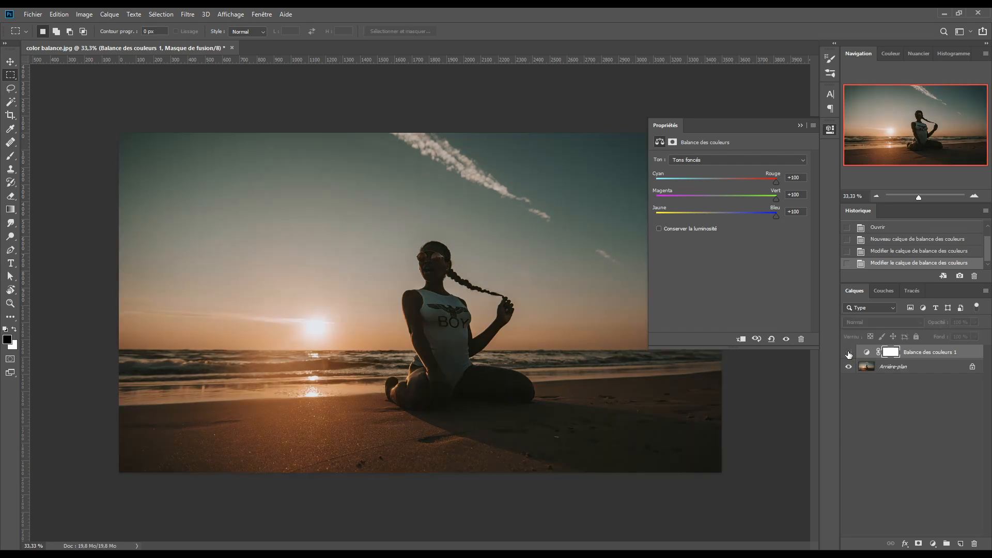
click(848, 352)
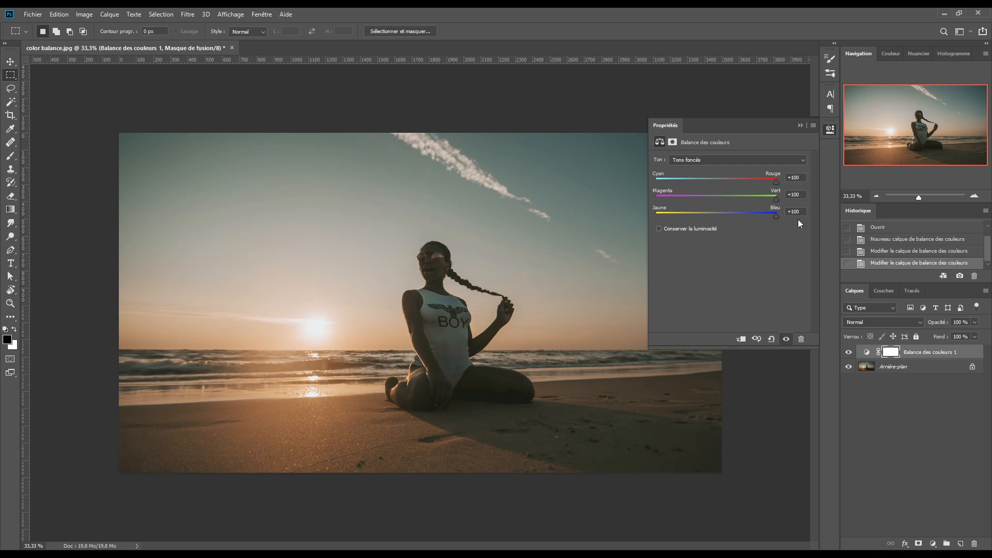
click(848, 352)
click(849, 352)
Step: Set all three colour balances of the dark tones to +50 and compare the result with the original photo
click(795, 177)
text(50)
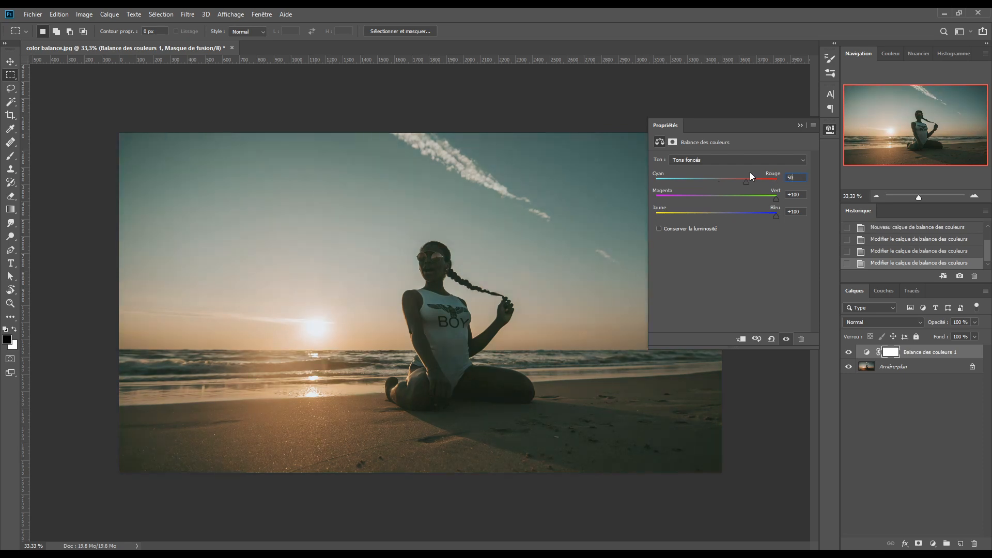
click(803, 195)
text(50)
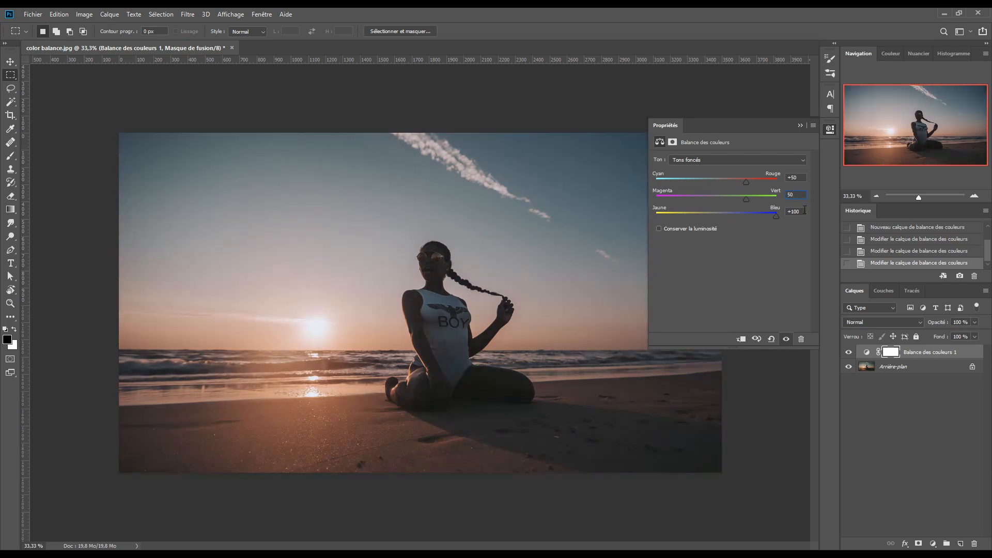
click(804, 210)
text(50)
key(Return)
click(848, 352)
click(848, 352)
Step: Set the Cyan–Rouge, Magenta–Vert and Jaune–Bleu balances of the dark tones to -50
click(800, 177)
text(-50)
key(Return)
text(-50)
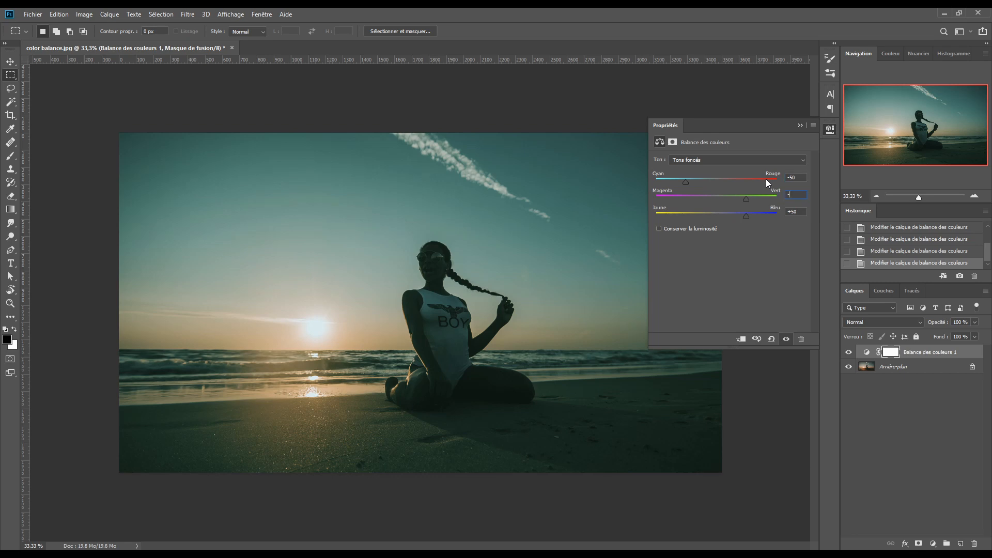
key(Tab)
text(-50)
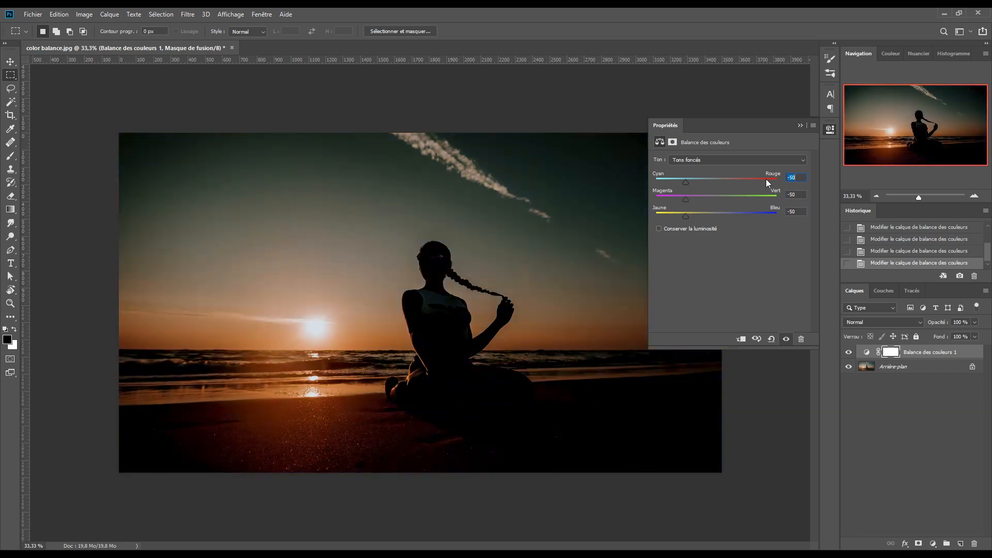
Step: Hide and show the colour balance layer to examine how the darkened shadows differ from the original
click(848, 353)
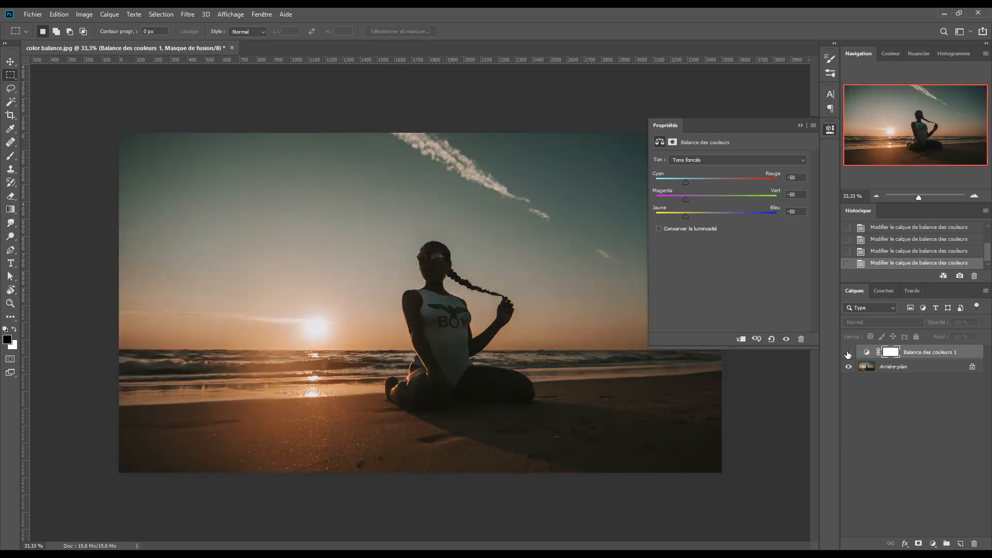
click(848, 353)
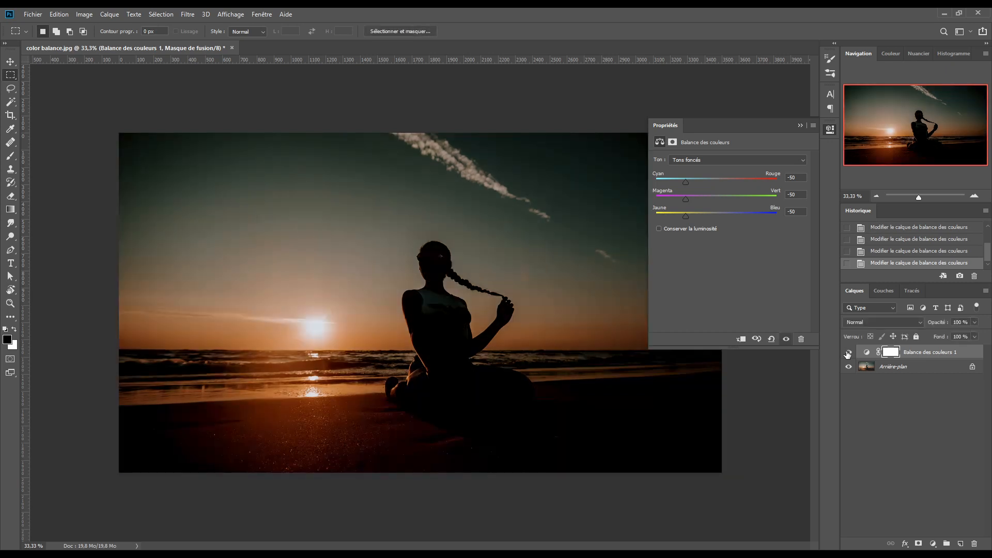
click(847, 353)
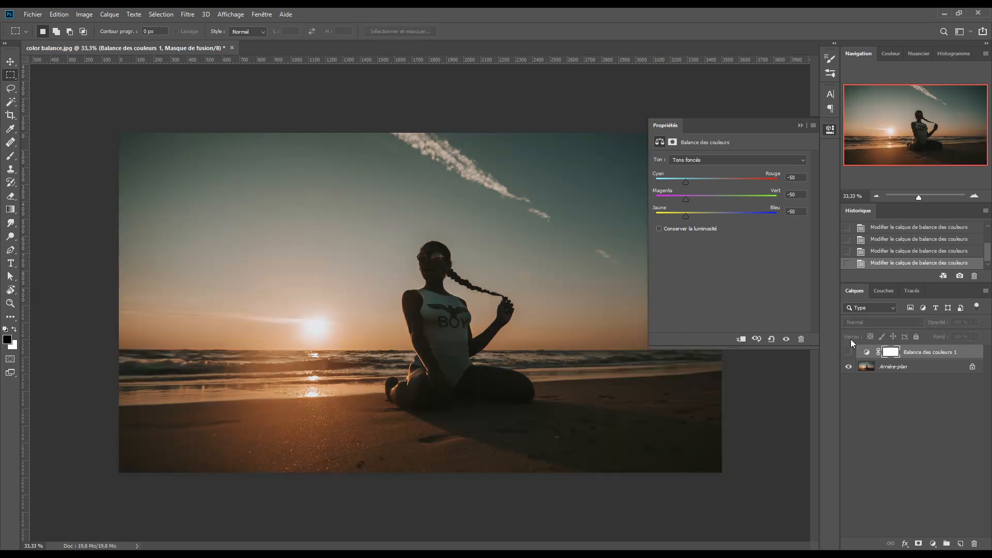
click(848, 352)
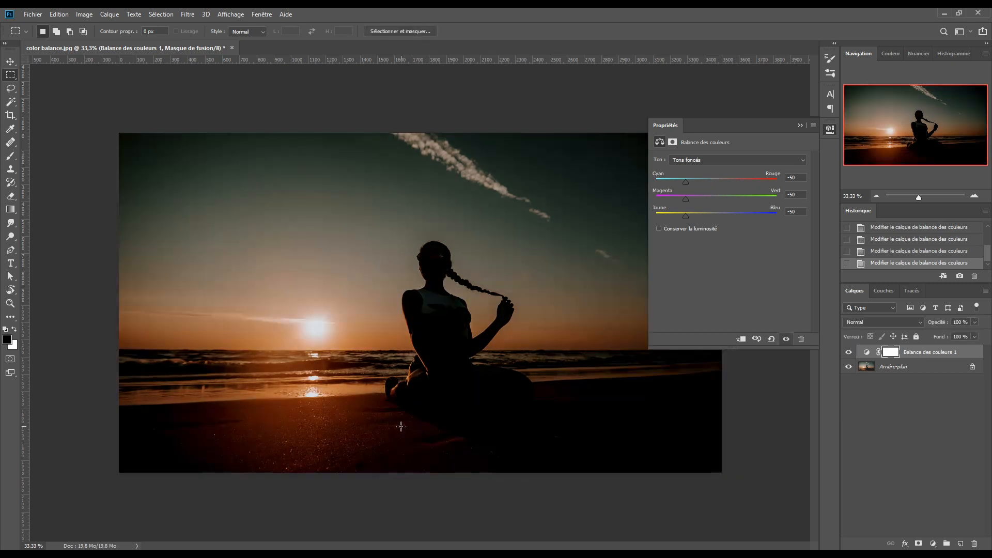
Step: Re-enable Conserver la luminosité to compare its effect on the photo, and delete the colour balance layer
click(658, 229)
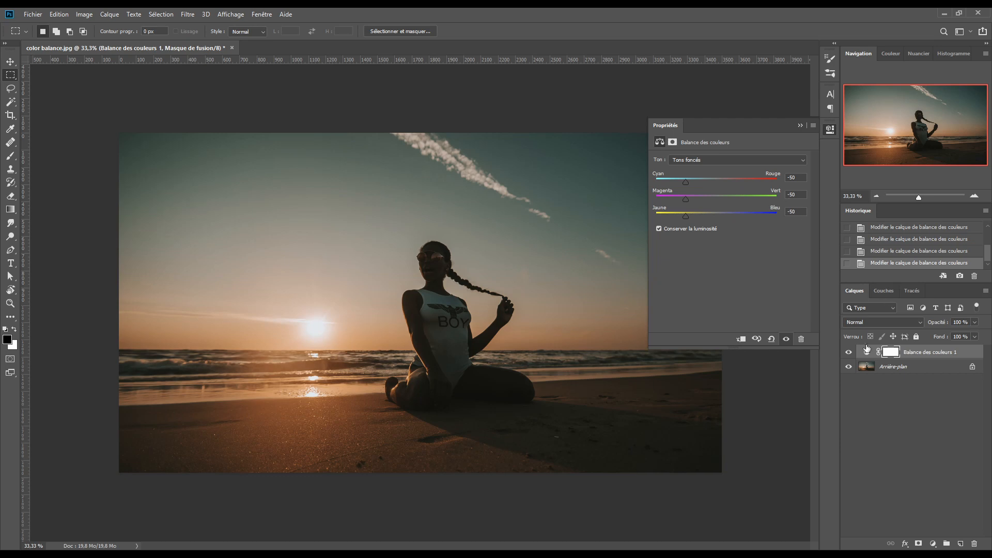
click(849, 353)
click(848, 353)
click(849, 353)
key(Delete)
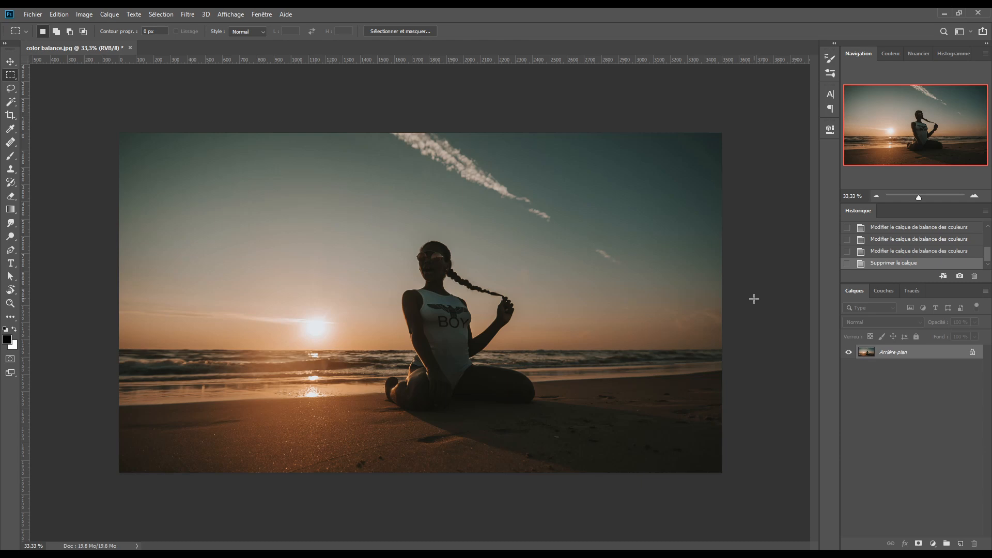
Step: Add a new Balance des couleurs adjustment layer above the background and rename it "lumière"
click(933, 543)
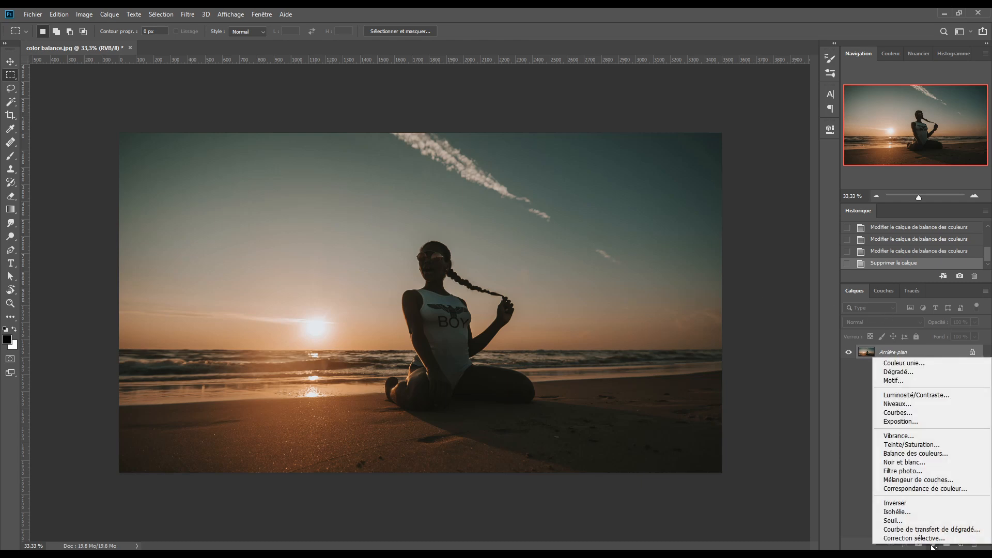
click(904, 454)
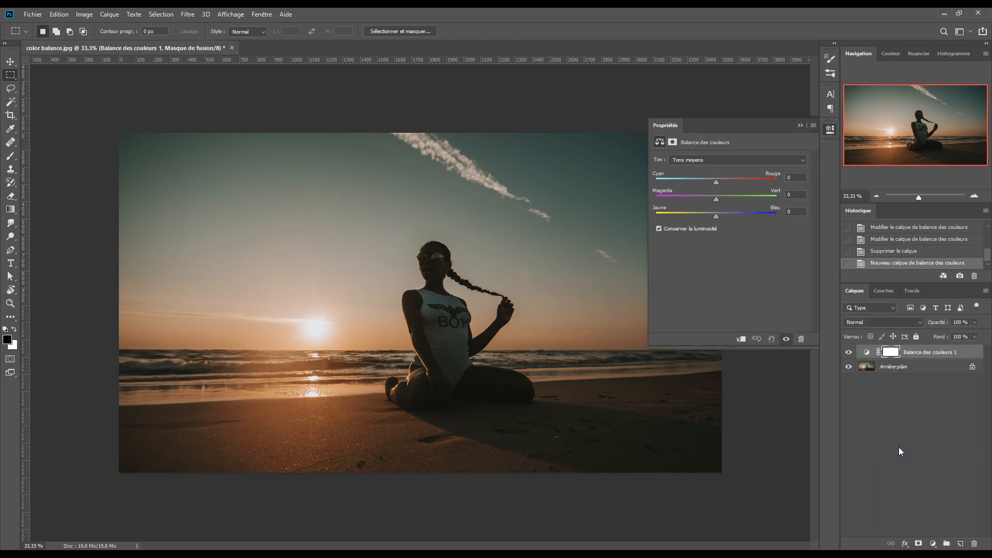
double_click(924, 352)
key(BackSpace)
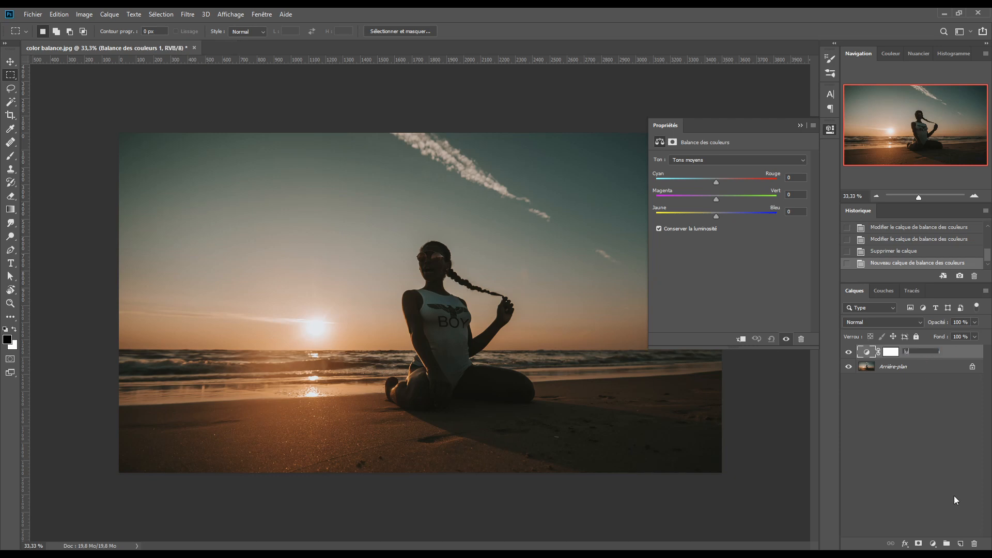
text(lumière)
key(Return)
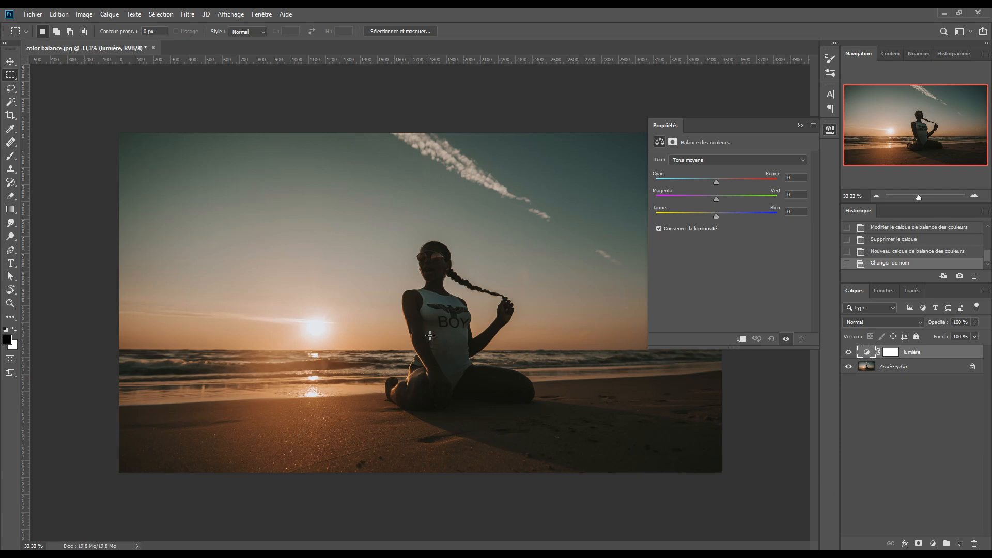
Step: Turn off Conserver la luminosité on the lumière layer, set all three Tons foncés balances to +40, and hide the layer for comparison
click(658, 229)
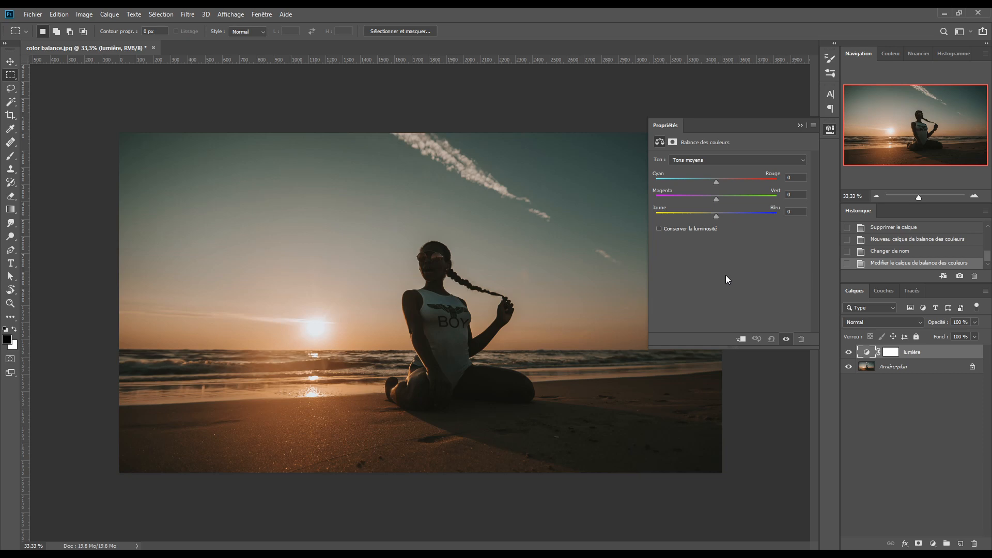
click(701, 162)
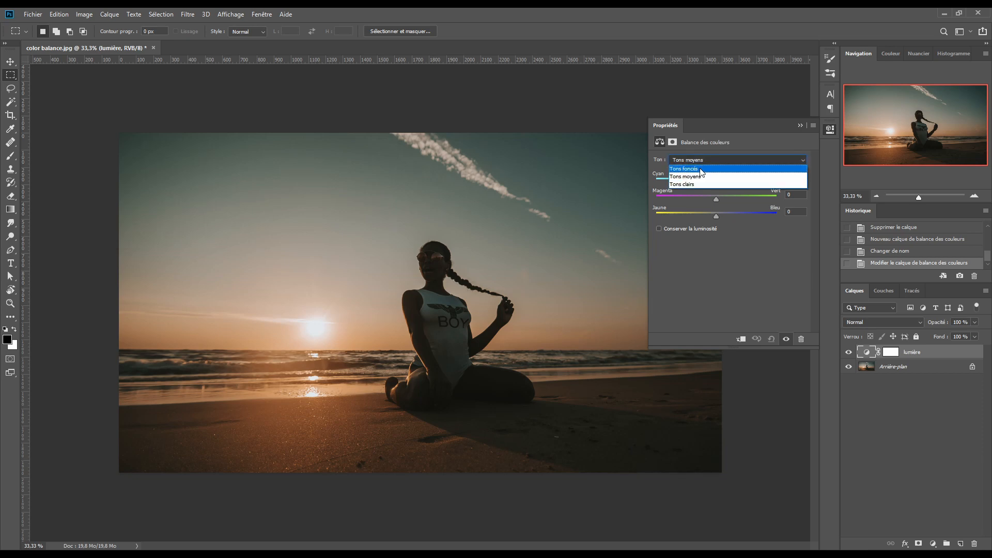
click(704, 168)
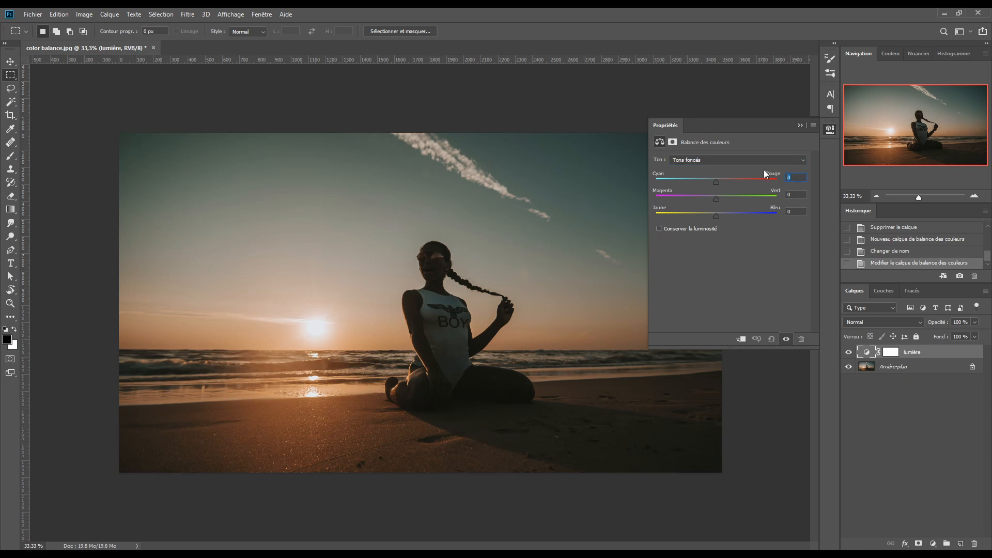
text(4040)
key(Tab)
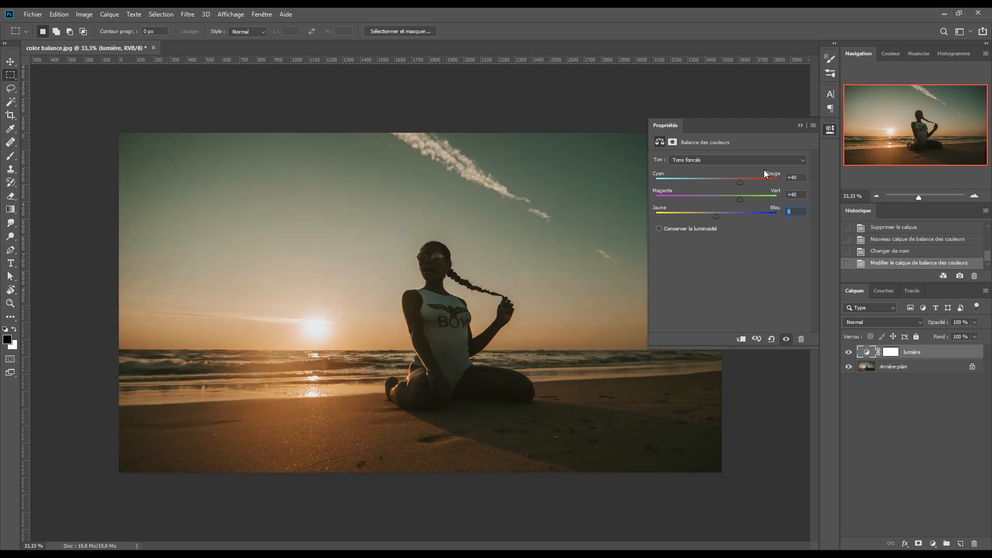
text(40)
key(Tab)
click(786, 338)
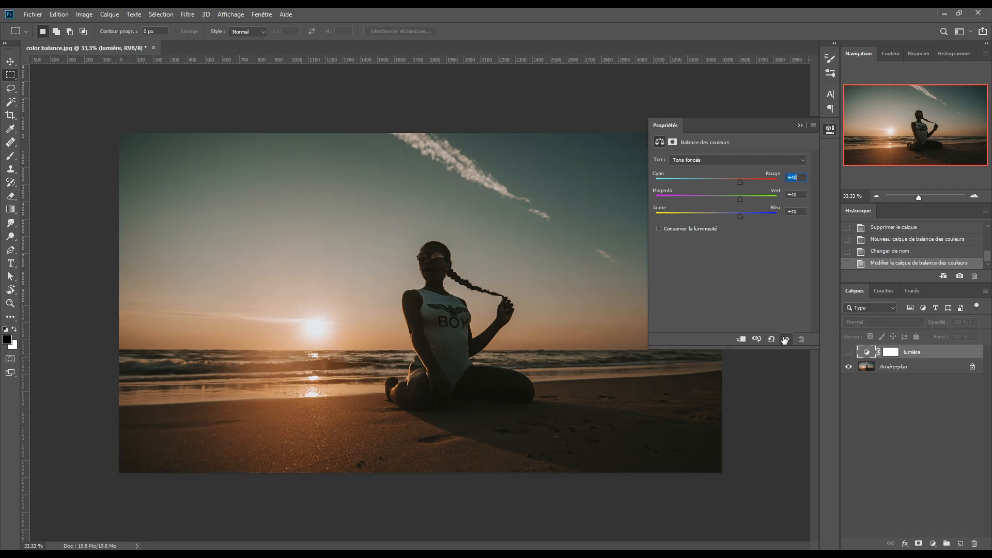
Step: Show the lumière layer again and add a new Balance des couleurs adjustment layer above it
click(786, 339)
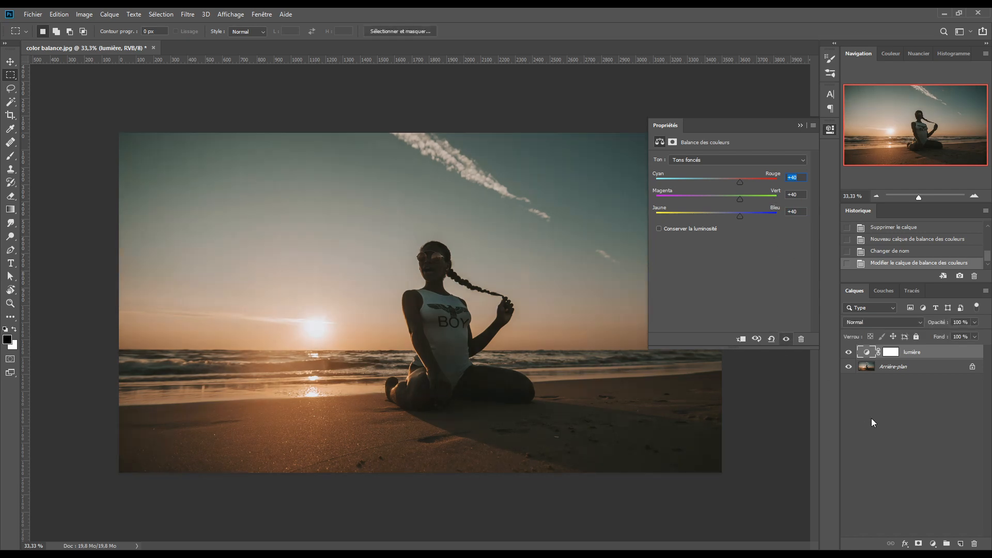
click(739, 380)
click(933, 544)
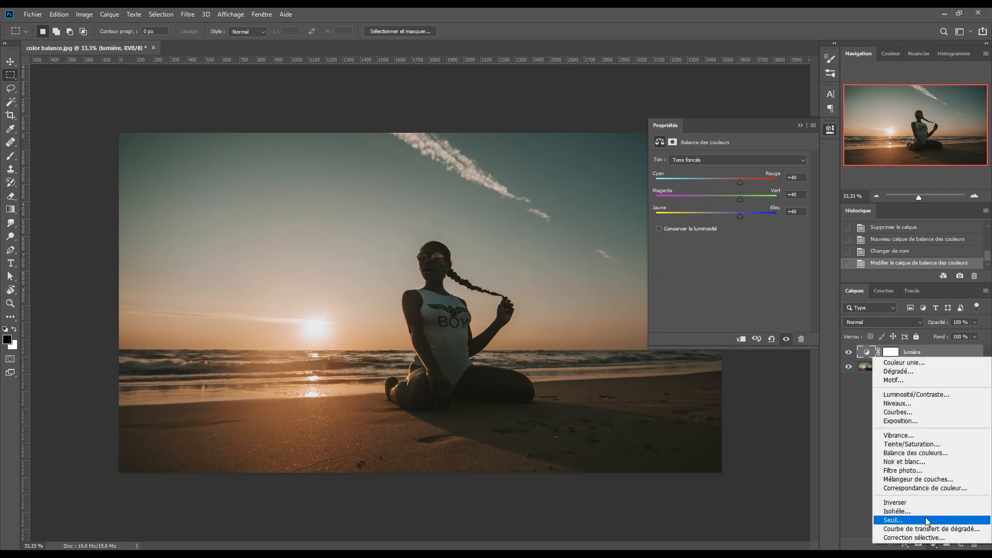
click(909, 453)
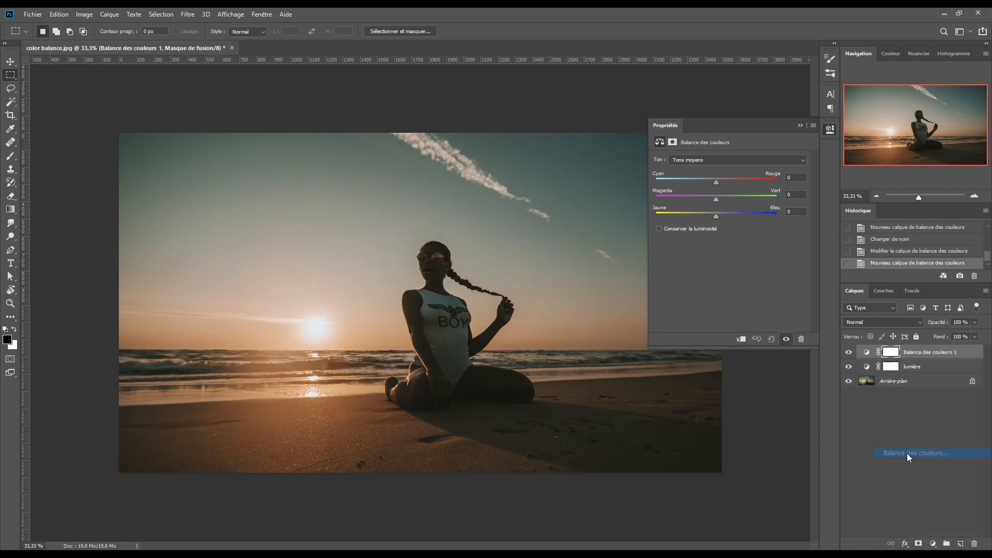
Step: Rename the new Balance des couleurs adjustment layer as "couleurs"
double_click(929, 353)
text(coule)
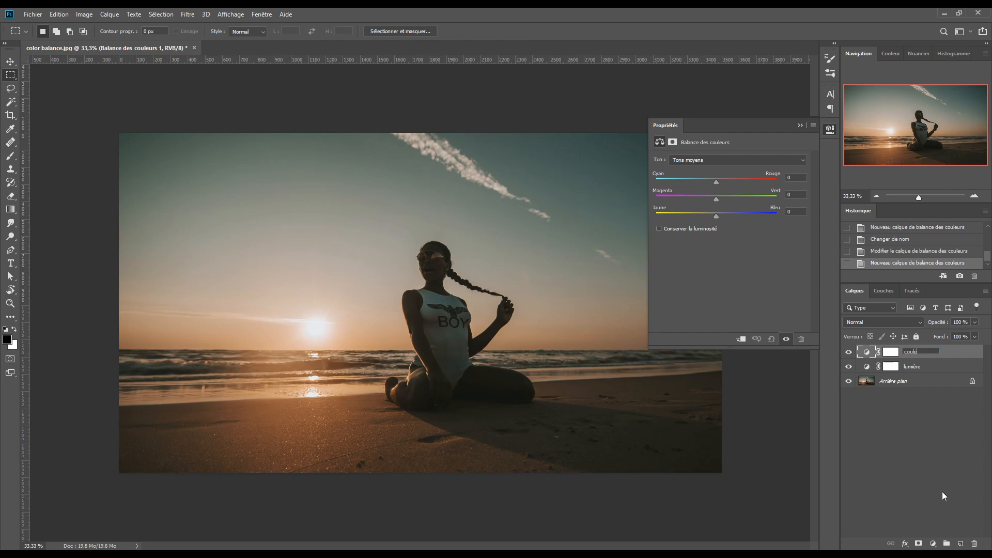
text(urs)
key(Return)
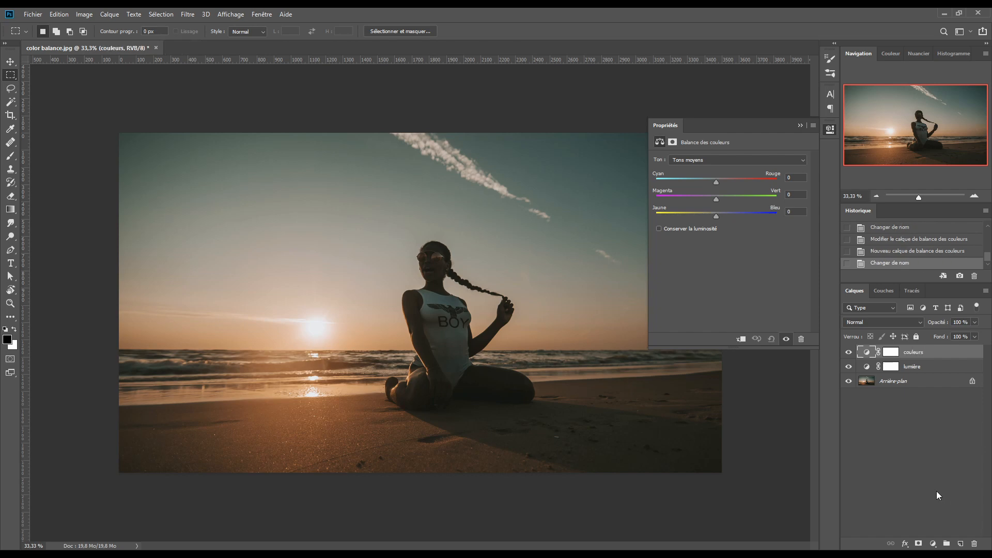
Step: Turn on Conserver la luminosité for the couleurs layer and set its Tons foncés to Cyan/Rouge +17, Magenta/Vert -12 and Jaune/Bleu +10
click(659, 228)
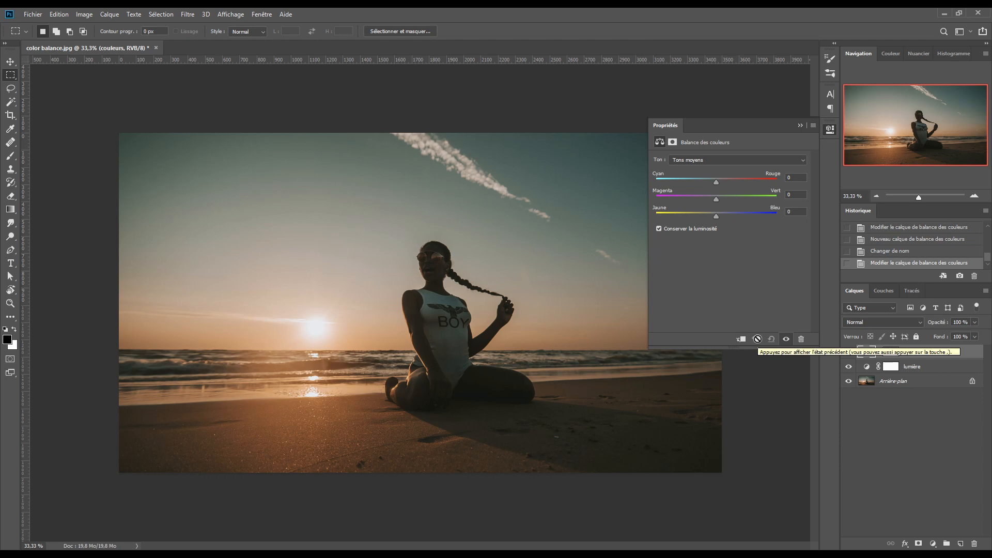
click(705, 159)
click(708, 169)
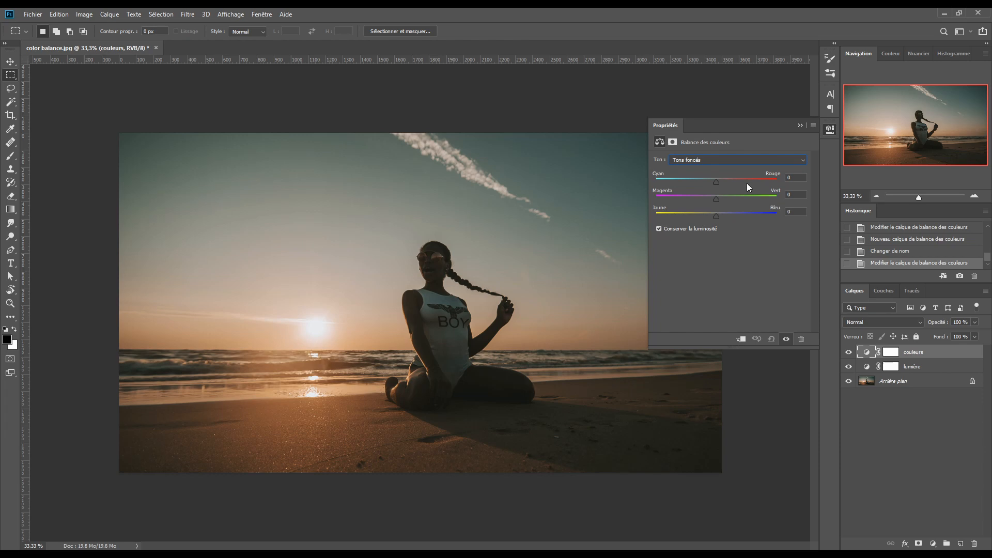
drag(716, 182, 723, 185)
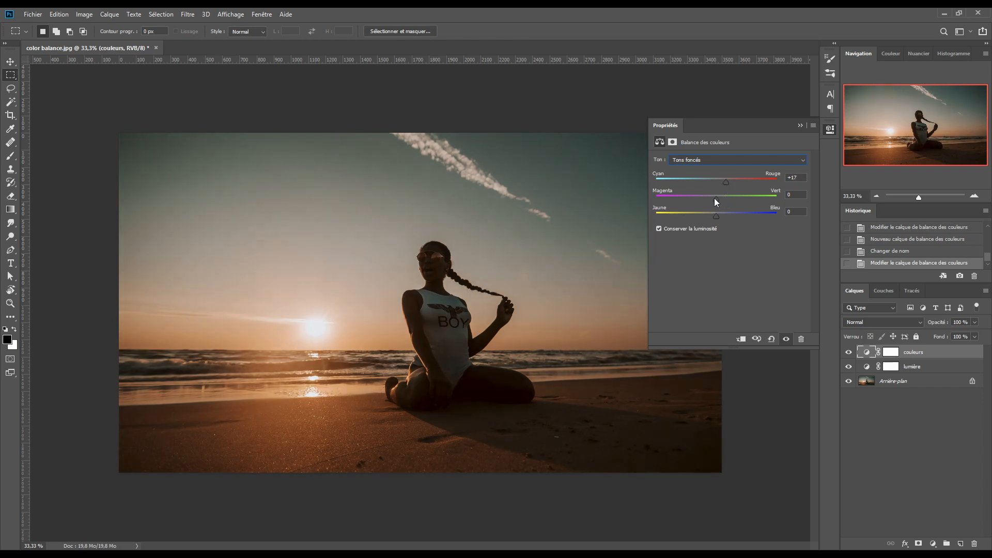
drag(715, 198, 712, 198)
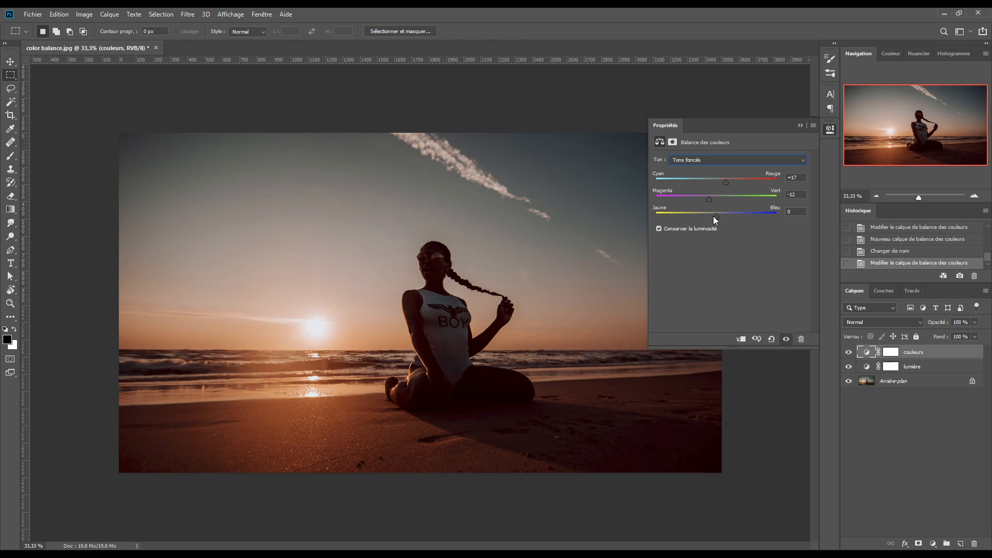
drag(714, 216, 720, 217)
Step: Hide and show the couleurs layer repeatedly to compare the photo with and without the tinted shadows
click(786, 340)
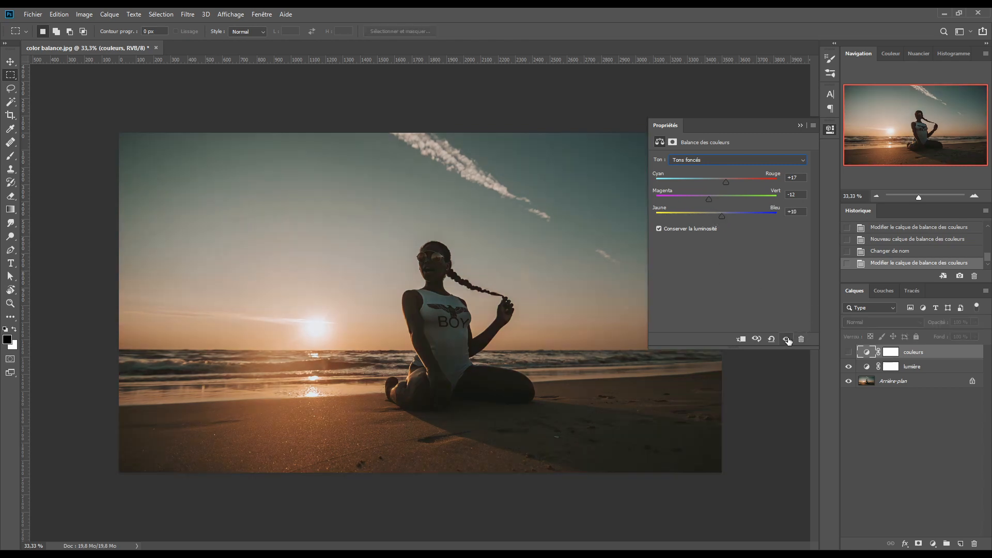
click(786, 339)
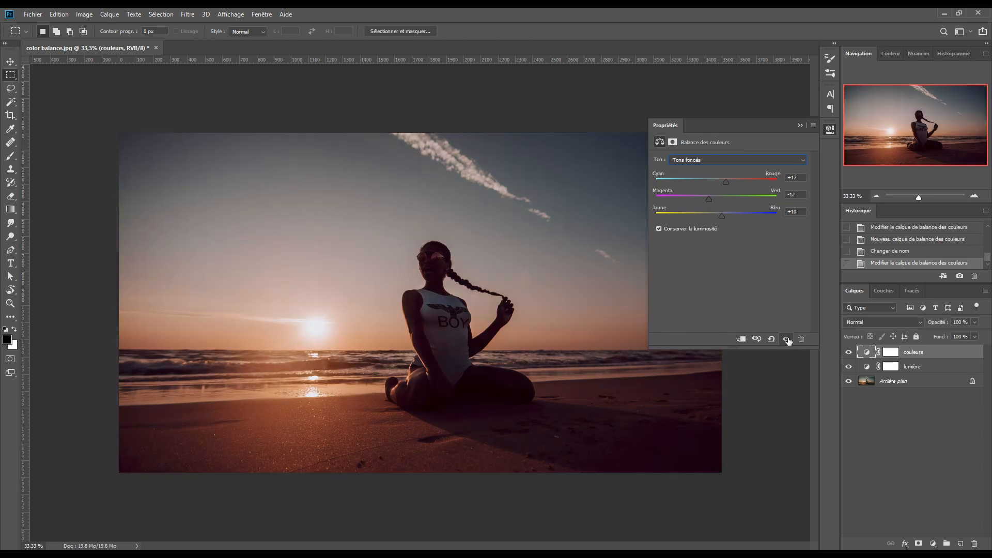
click(849, 353)
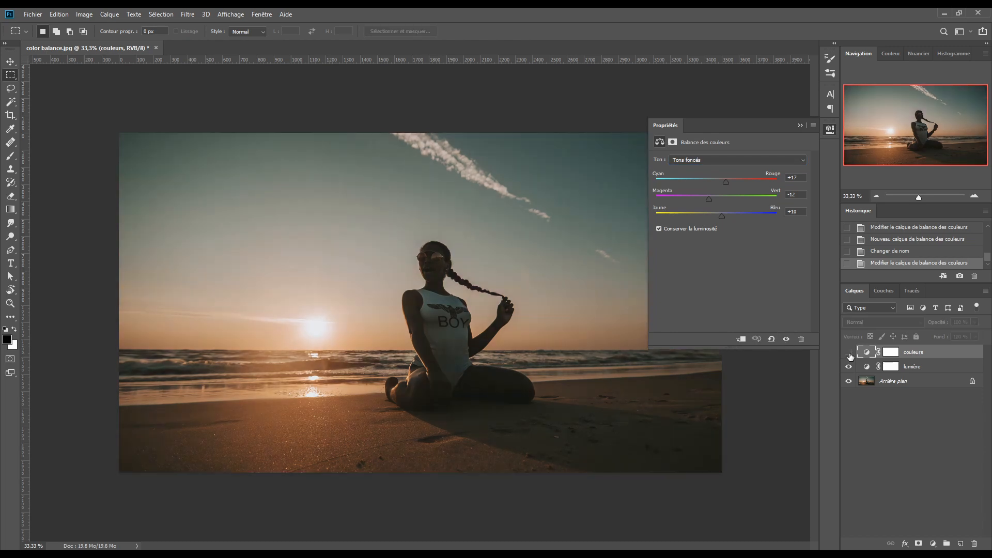
click(849, 354)
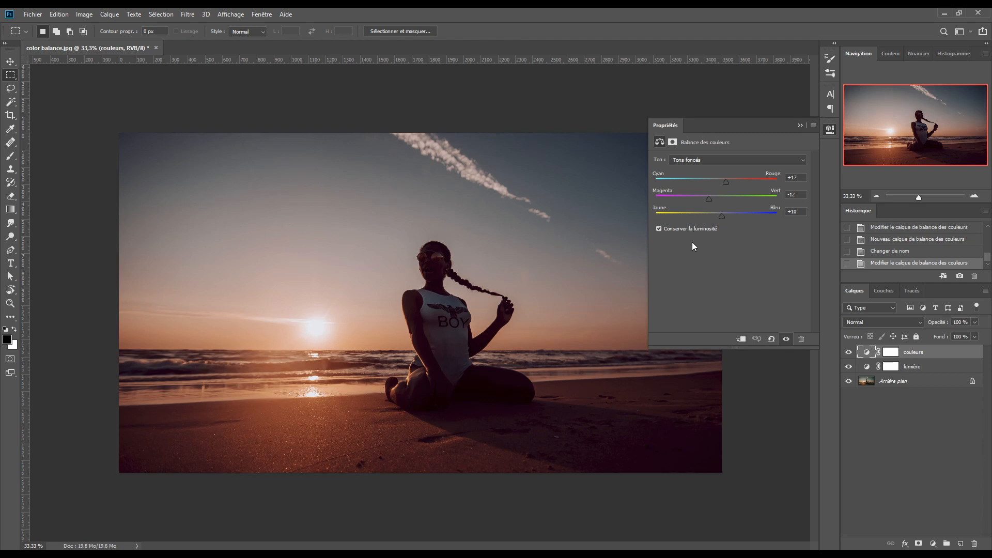
click(849, 353)
click(849, 353)
Step: Set the couleurs layer's blend mode to Couleur and its Tons clairs to Cyan/Rouge +12 and Jaune/Bleu -22
click(870, 321)
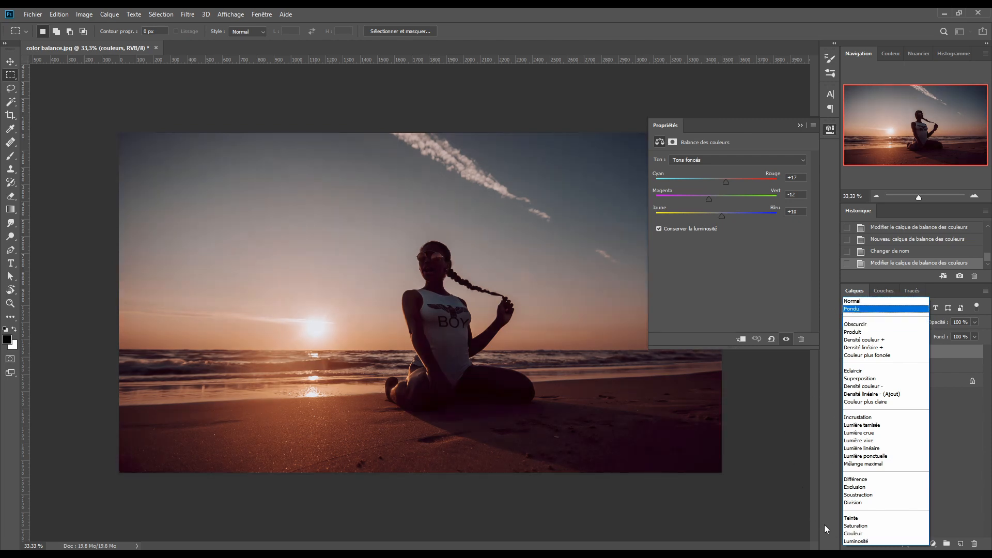
click(857, 533)
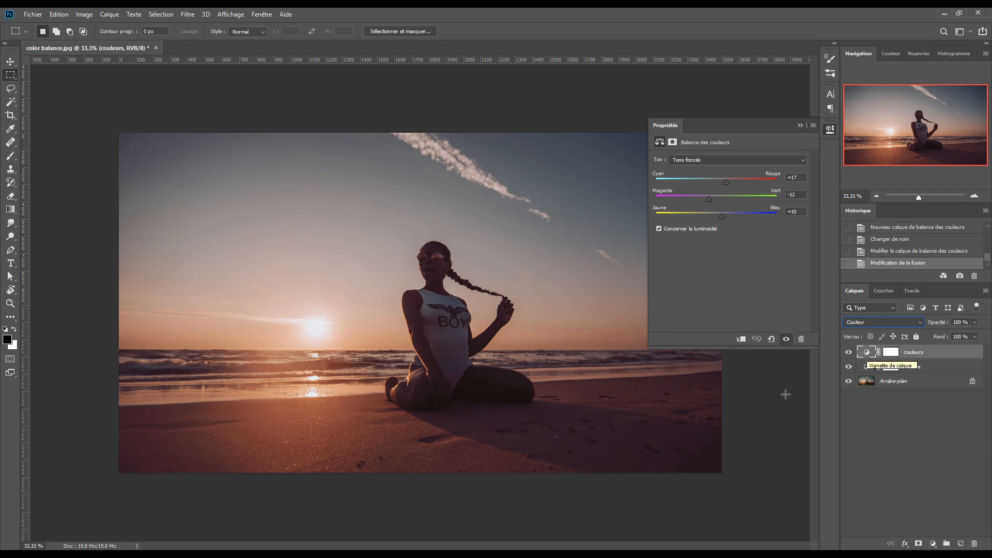
click(714, 160)
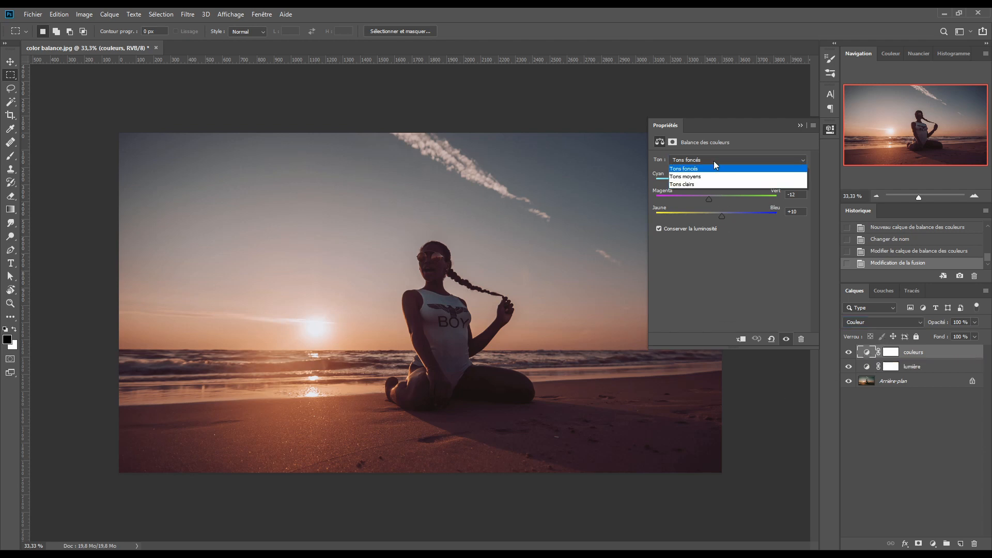
click(703, 182)
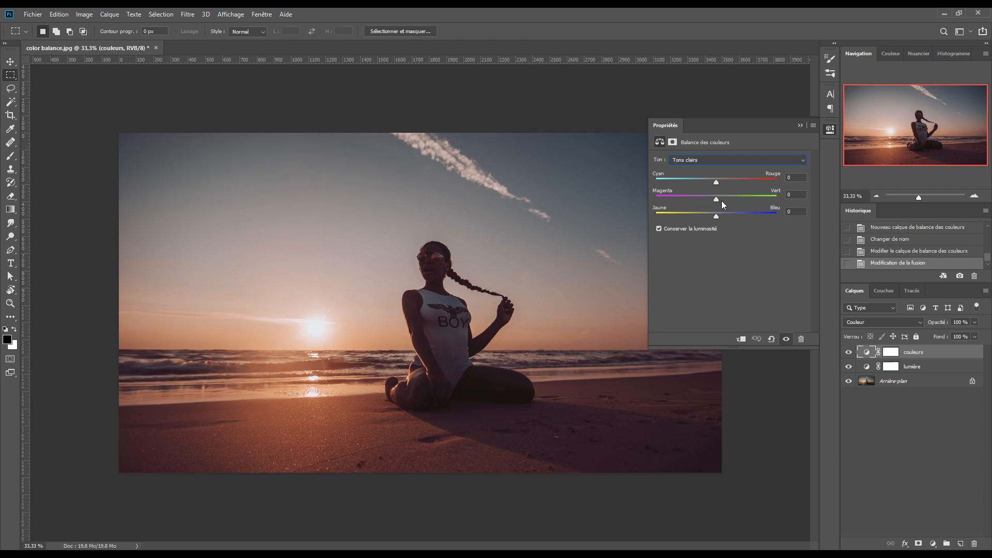
drag(716, 182, 722, 183)
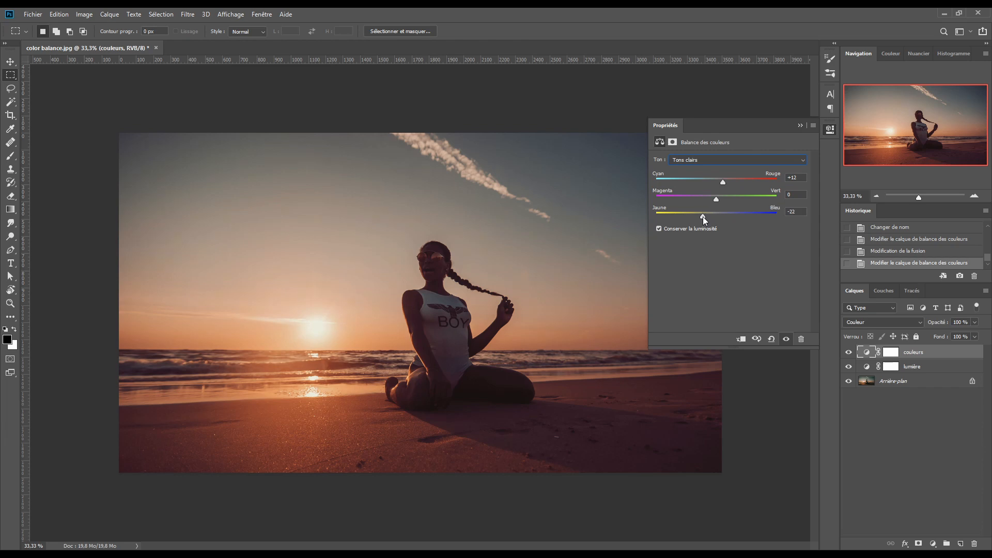
Step: Compare the photo with and without the couleurs layer, and shift its Tons moyens slightly toward yellow
click(788, 339)
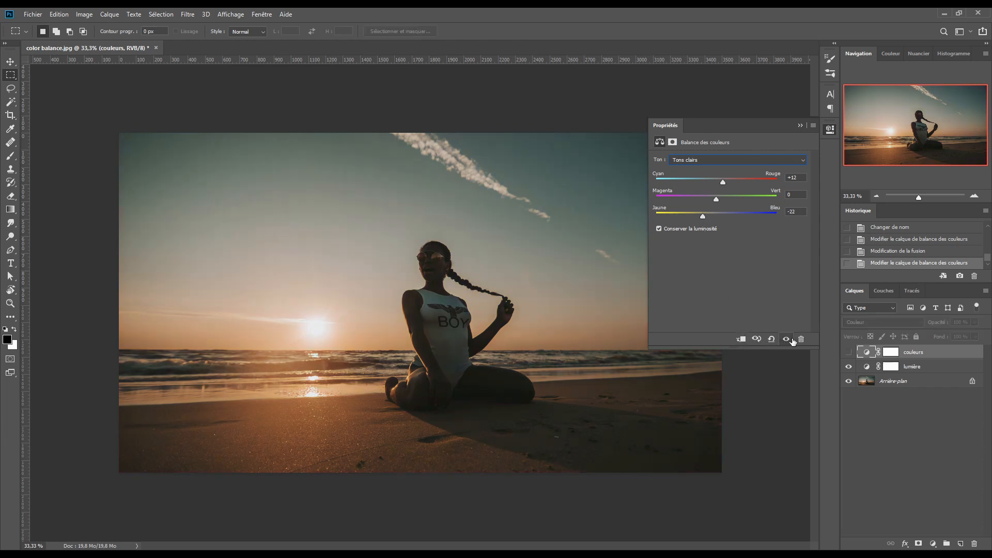
click(786, 339)
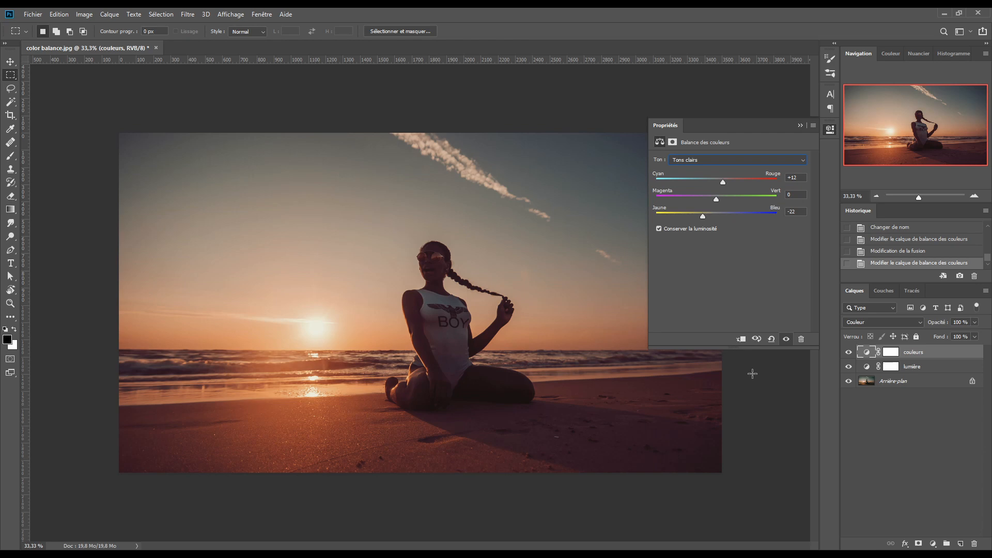
click(702, 161)
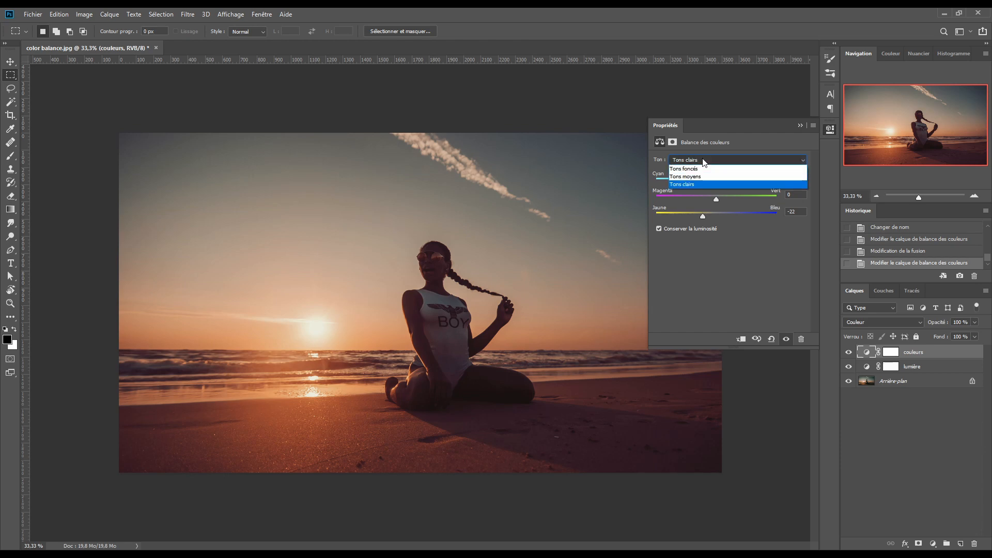
click(705, 176)
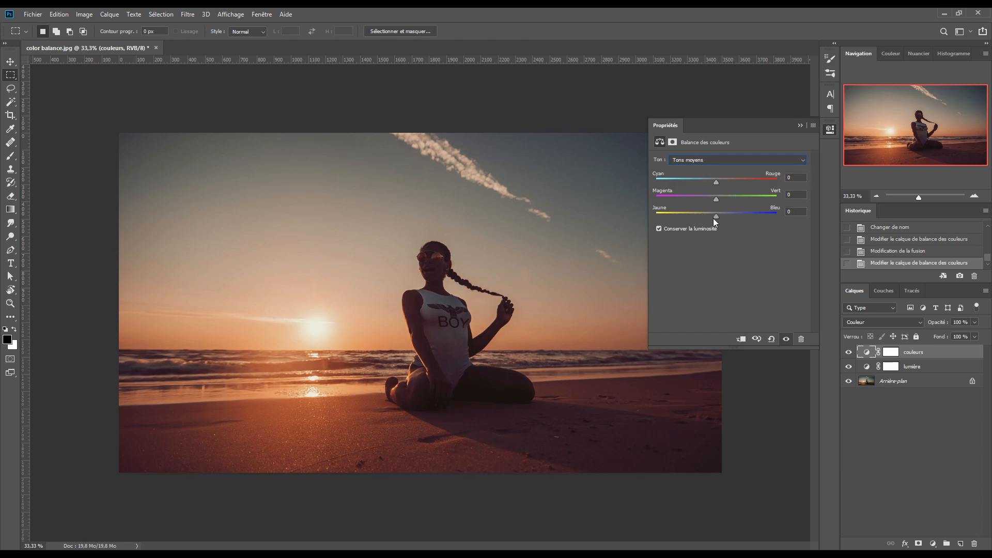
drag(714, 219, 708, 220)
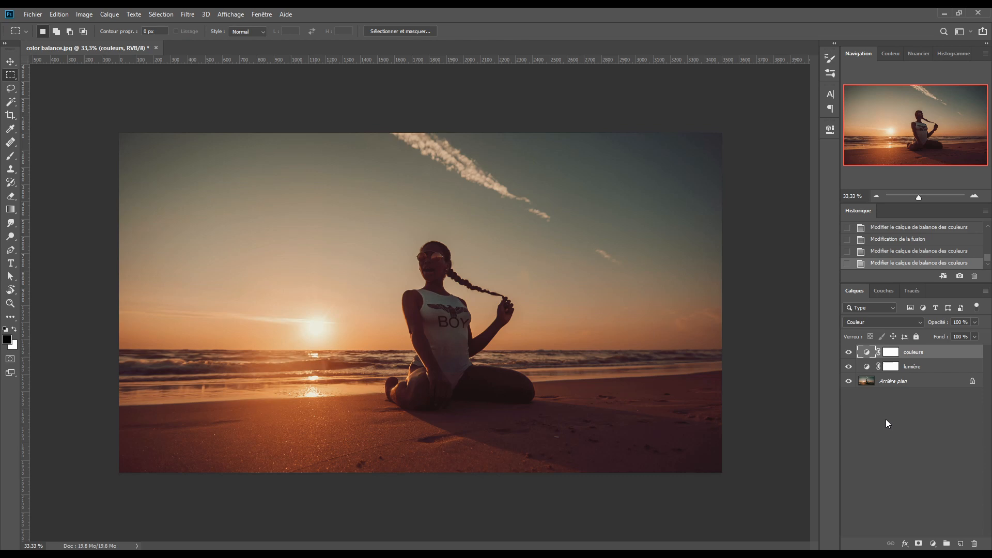
Step: Add another Balance des couleurs adjustment layer above couleurs and rename it "contraste"
click(932, 544)
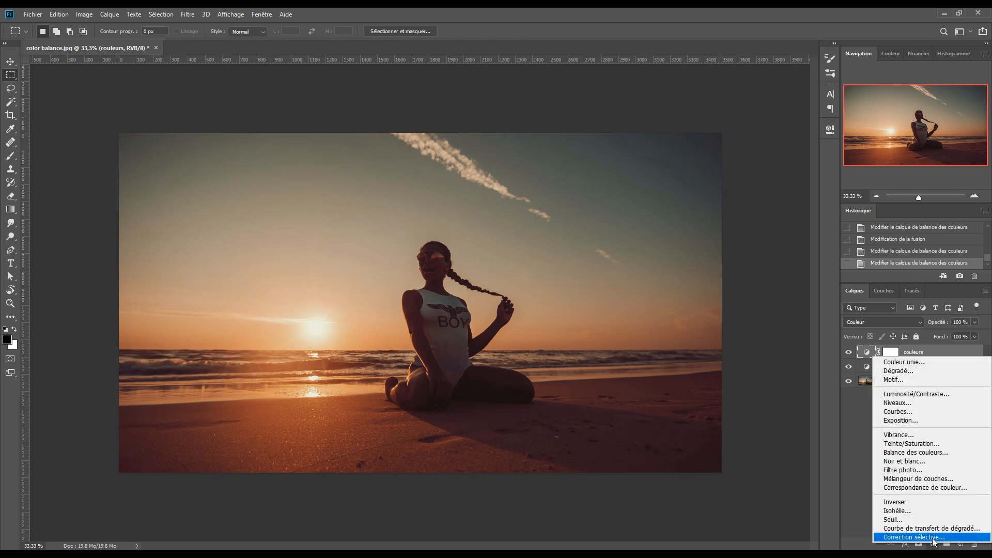
click(905, 452)
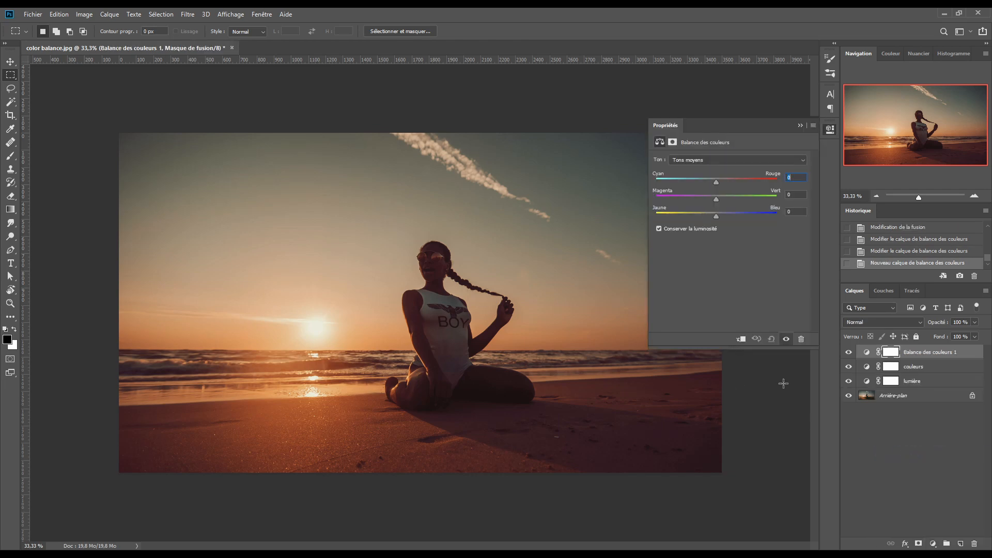
double_click(918, 352)
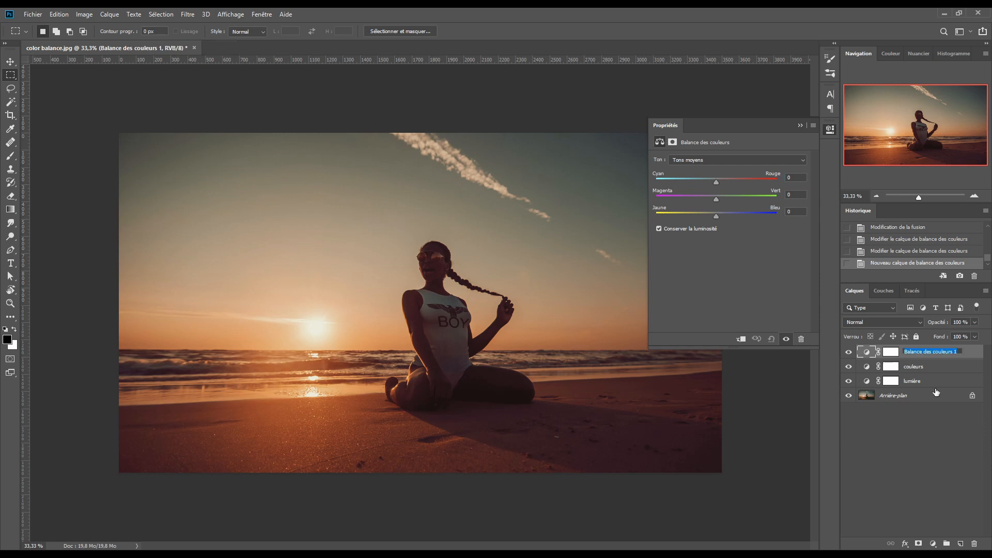
text(contraste)
key(Return)
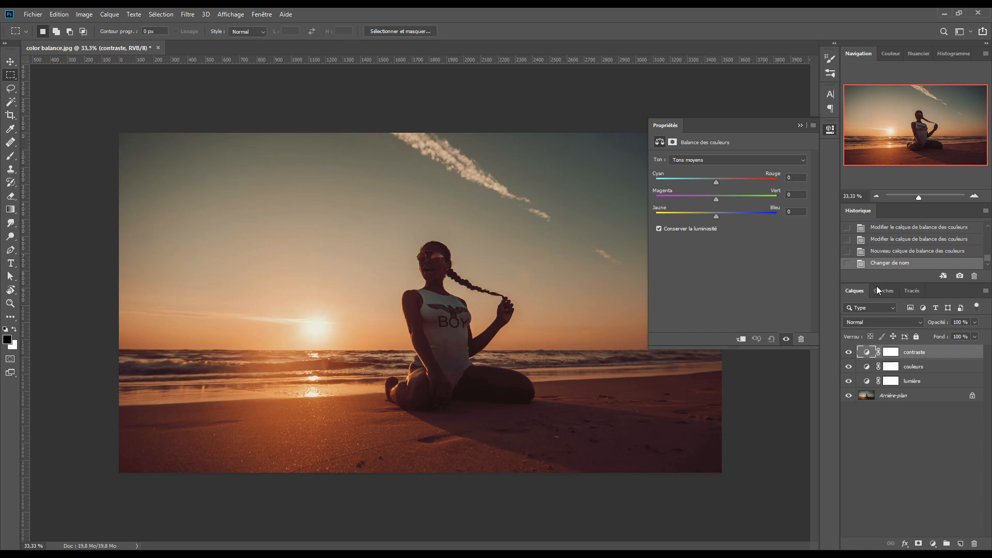
Step: Turn off Conserver la luminosité on the contraste layer and set all three Tons foncés balances to -10
click(659, 228)
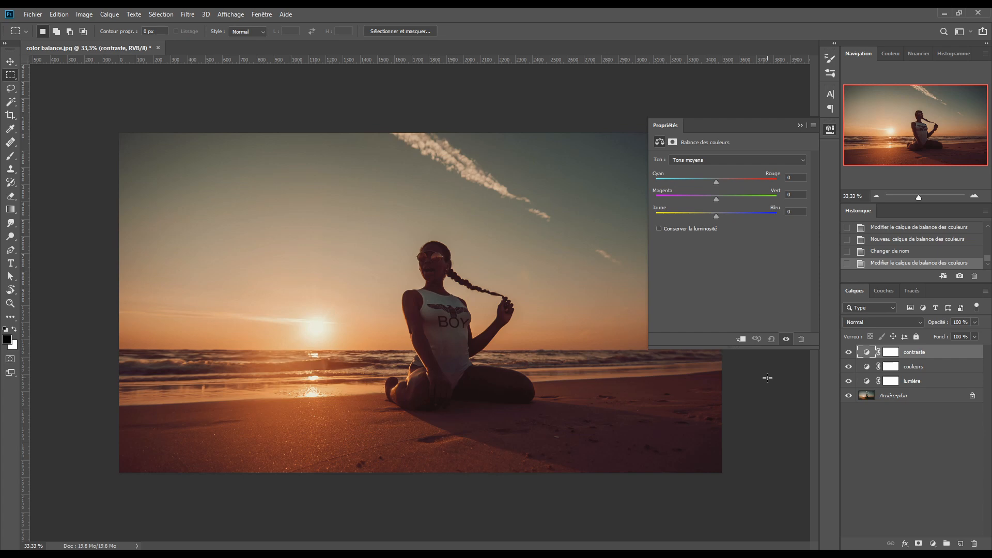
click(764, 160)
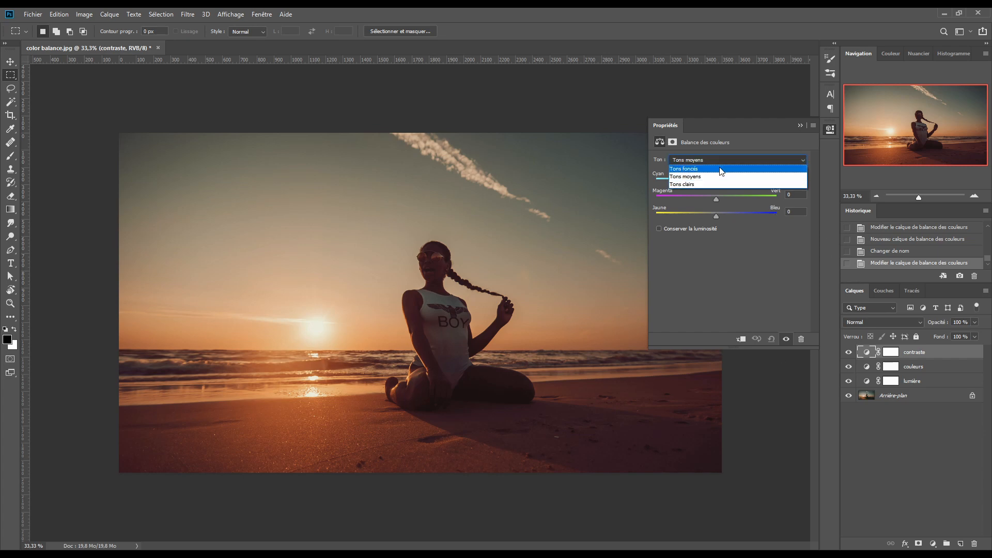
click(765, 161)
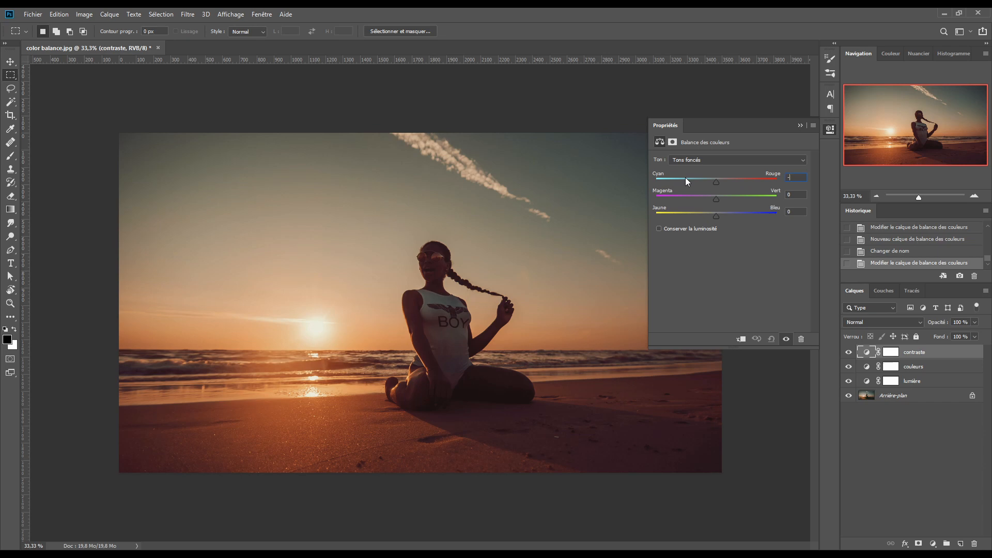
text(-10)
key(Tab)
text(-10)
key(Tab)
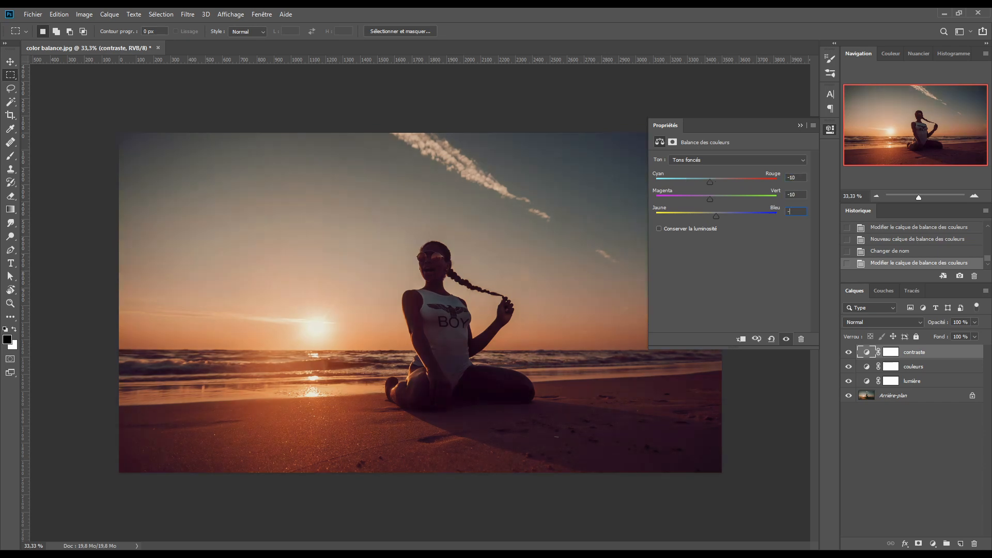
text(-10)
Step: Set all three Tons moyens balances of the contraste layer to +10
click(706, 161)
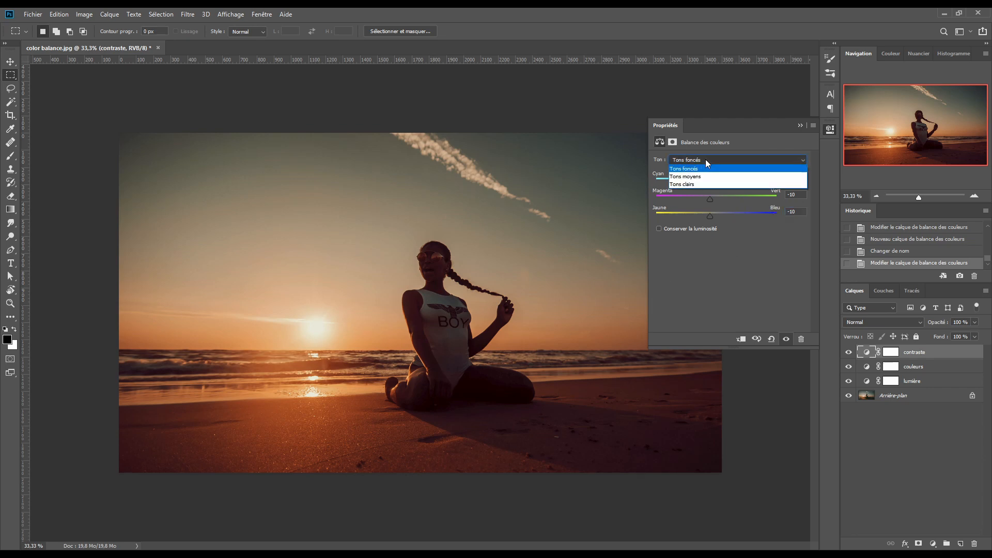
click(707, 178)
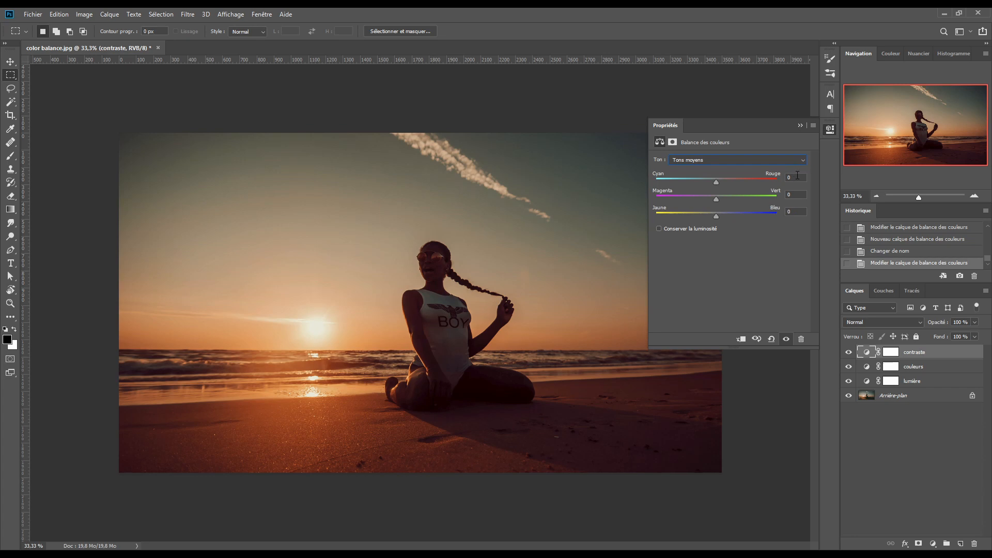
text(10)
key(Tab)
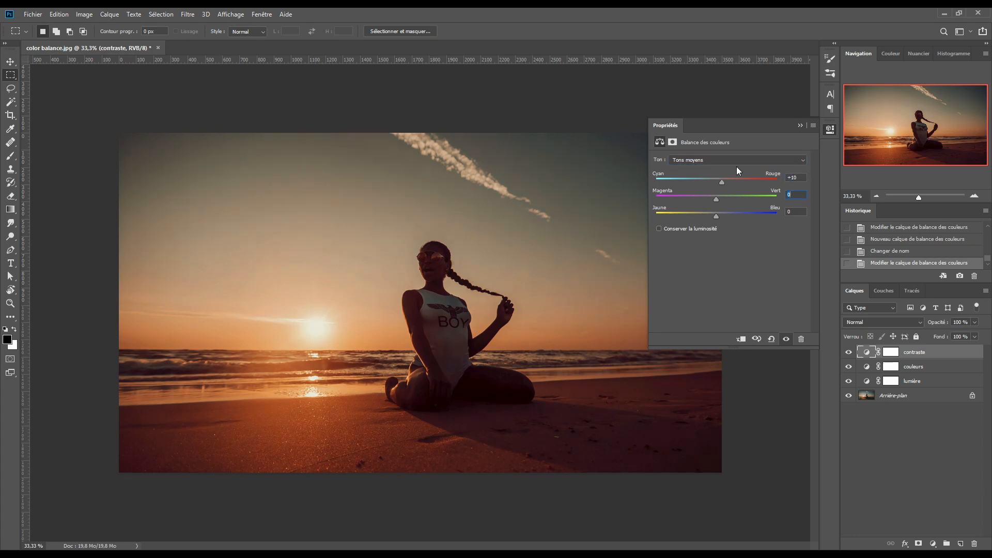
text(10)
key(Tab)
text(10)
key(Tab)
Step: Set all three Tons clairs balances of the contraste layer to +10
click(721, 162)
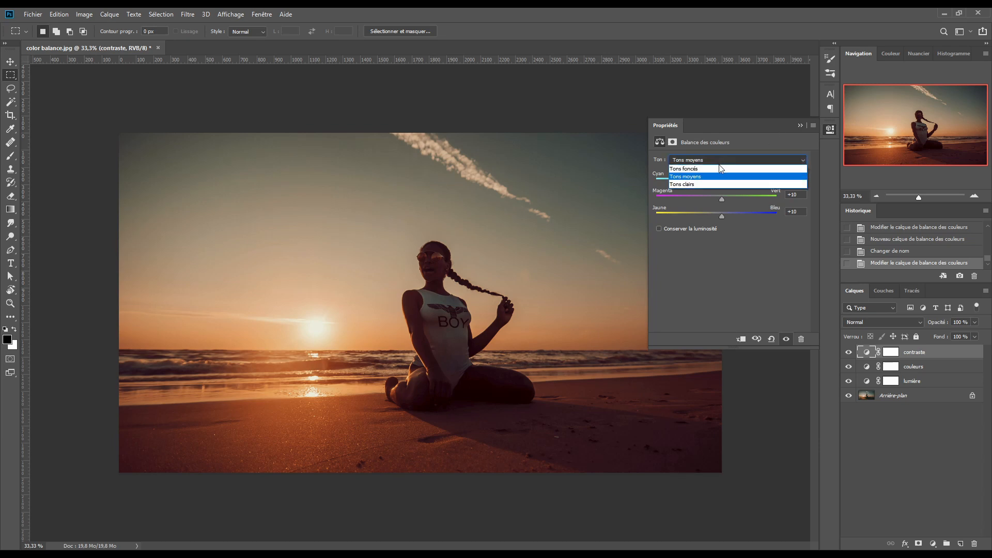
click(712, 184)
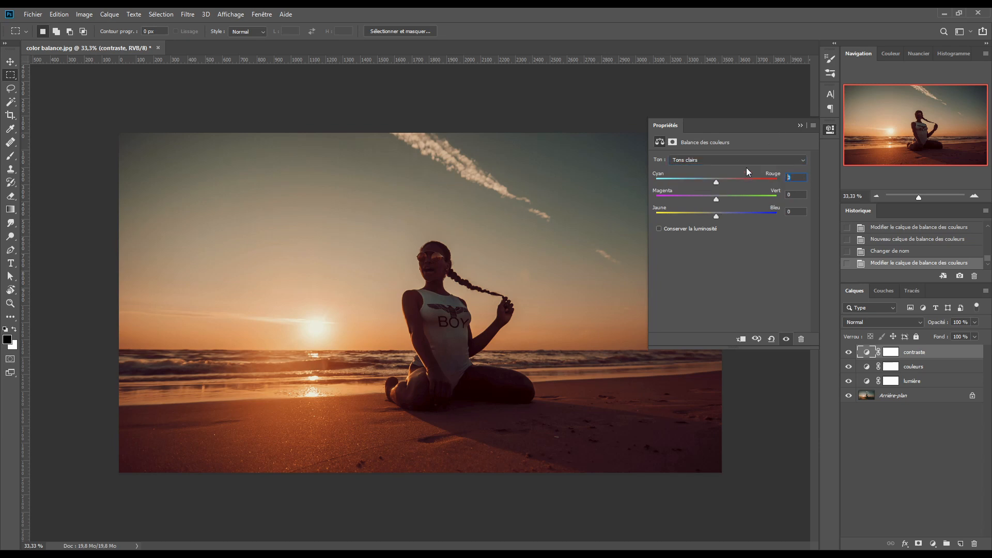
text(10)
key(Tab)
text(10)
key(Tab)
text(10)
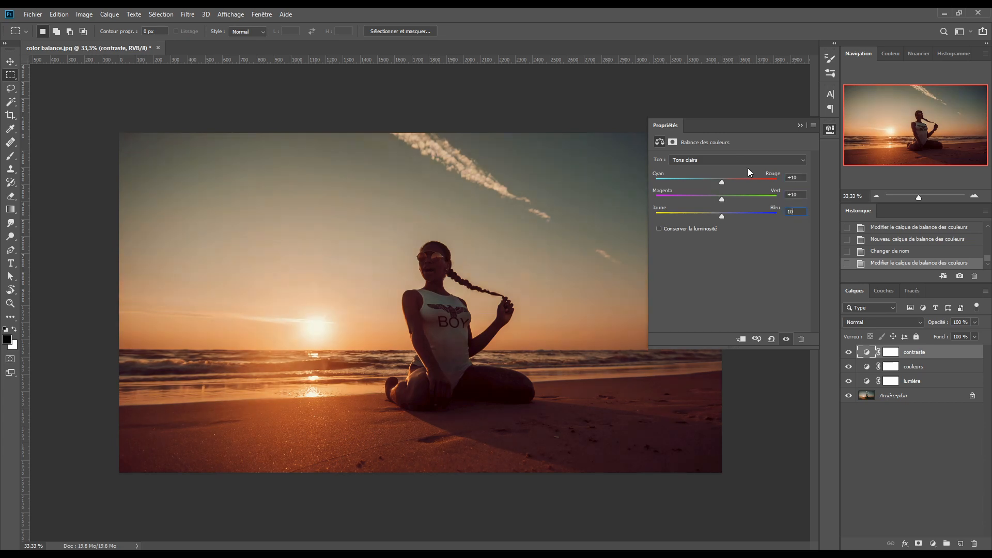
key(Return)
Step: Compare the photo with and without the contraste layer by toggling that layer's visibility several times
click(848, 352)
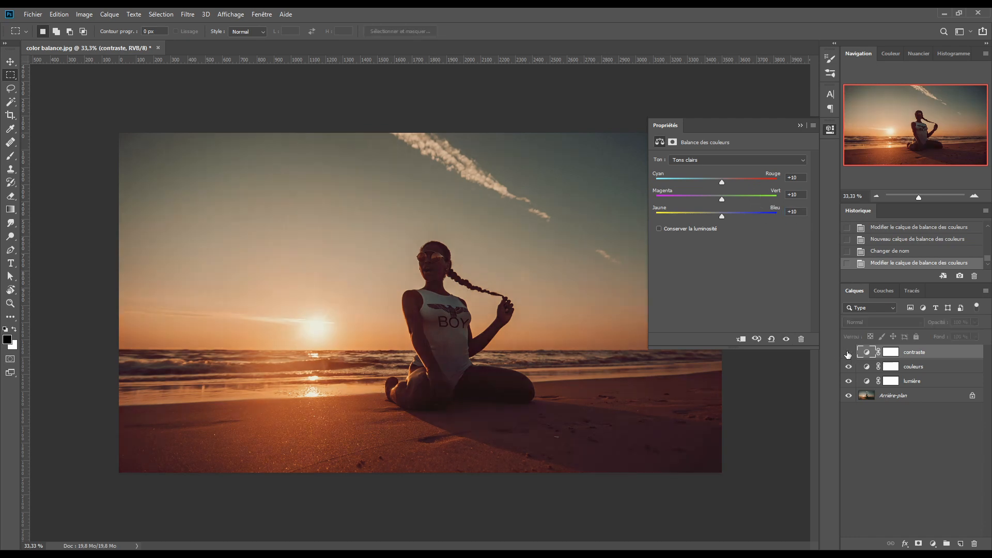
click(848, 352)
click(848, 353)
click(848, 352)
click(848, 352)
click(848, 352)
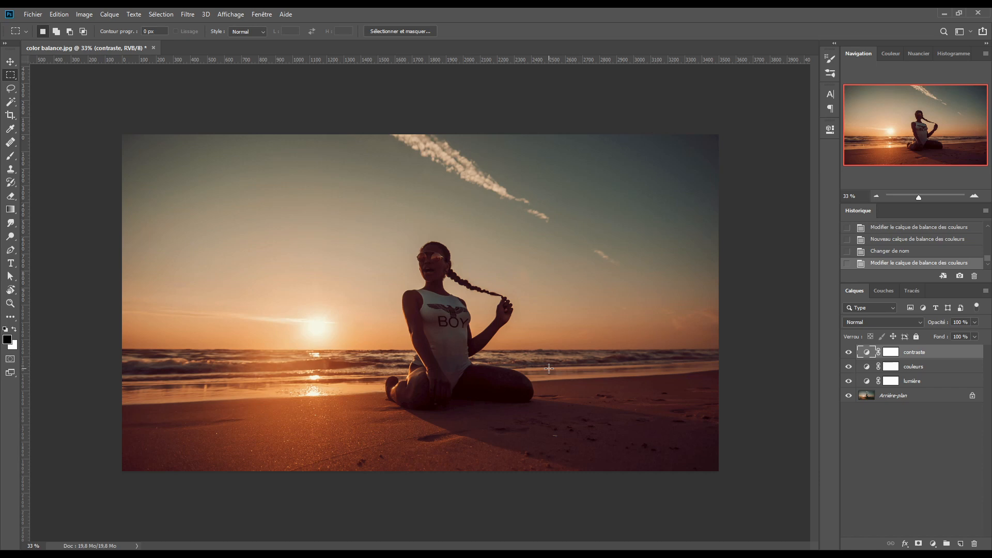
Step: Compare the original photo with the fully adjusted version by repeatedly showing only the Arrière-plan layer and restoring all layers
alt+click(849, 396)
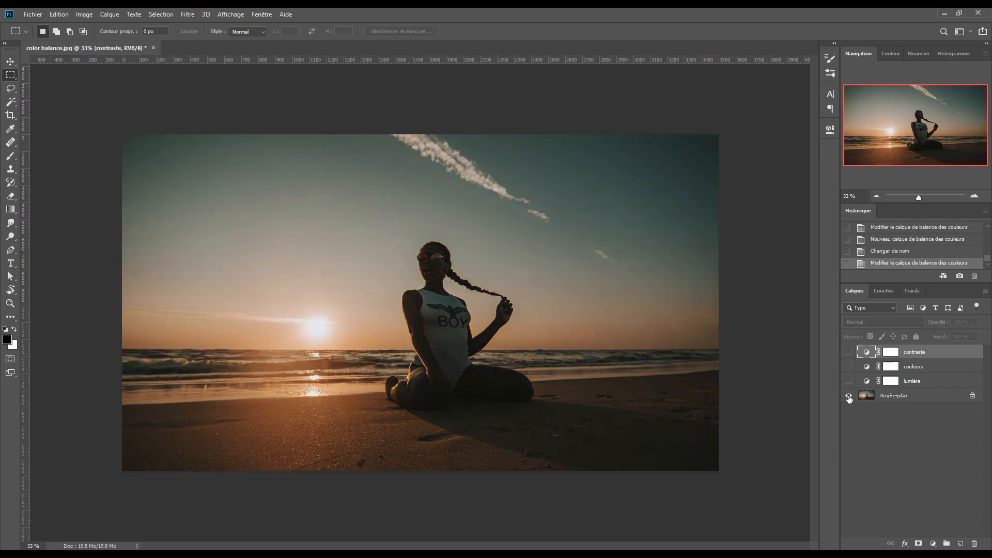
alt+click(849, 396)
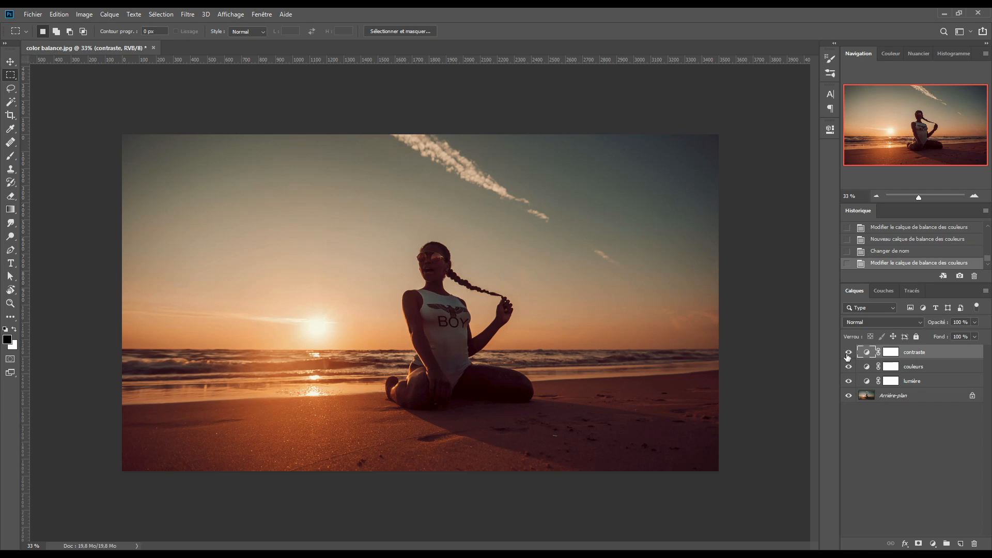
alt+click(849, 396)
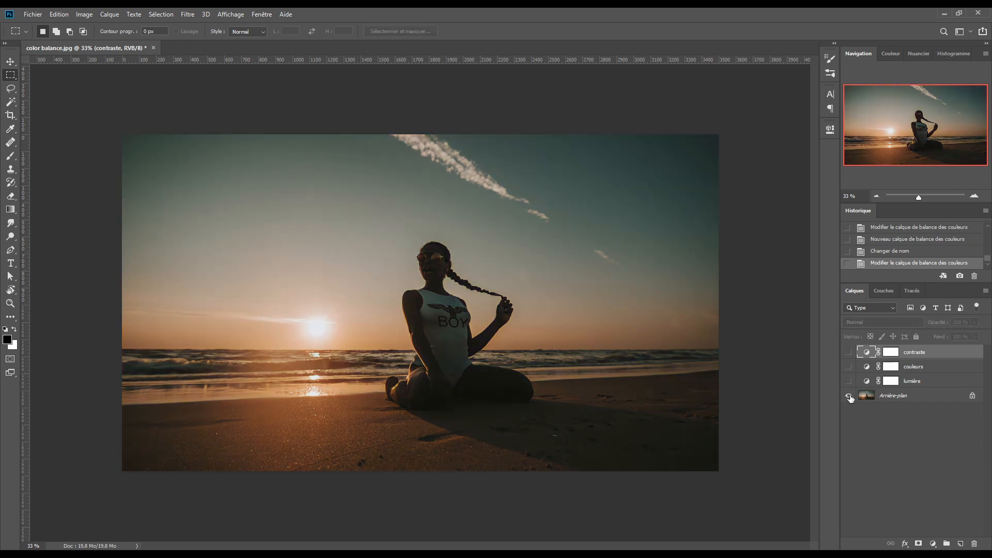
alt+click(849, 396)
alt+click(848, 396)
alt+click(849, 396)
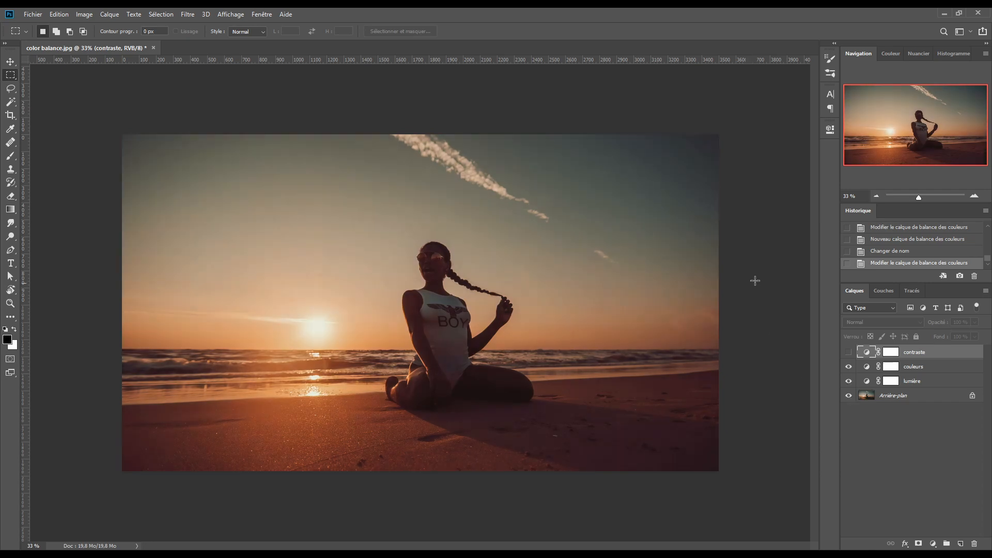